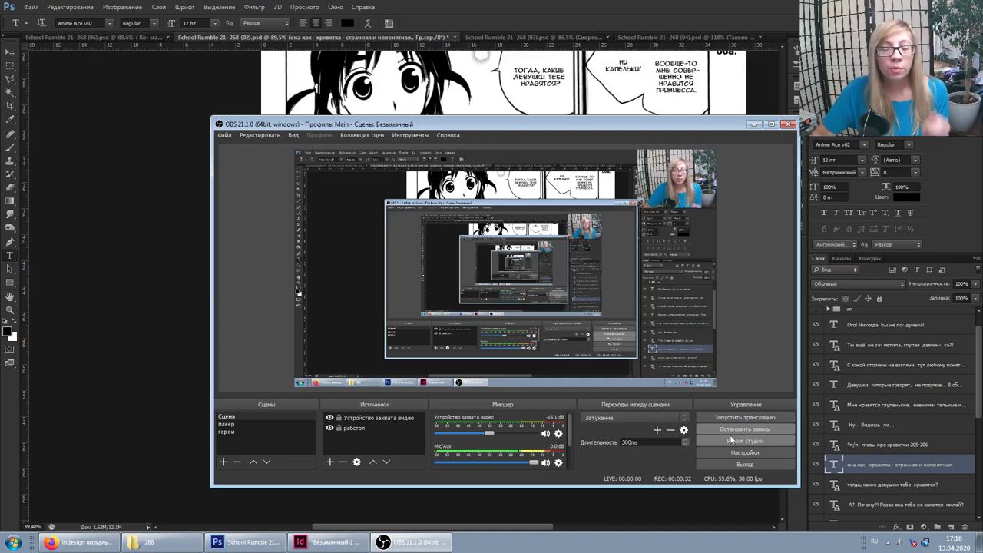
Step: Briefly hide the recording window, then return to the manga page in Photoshop
click(754, 124)
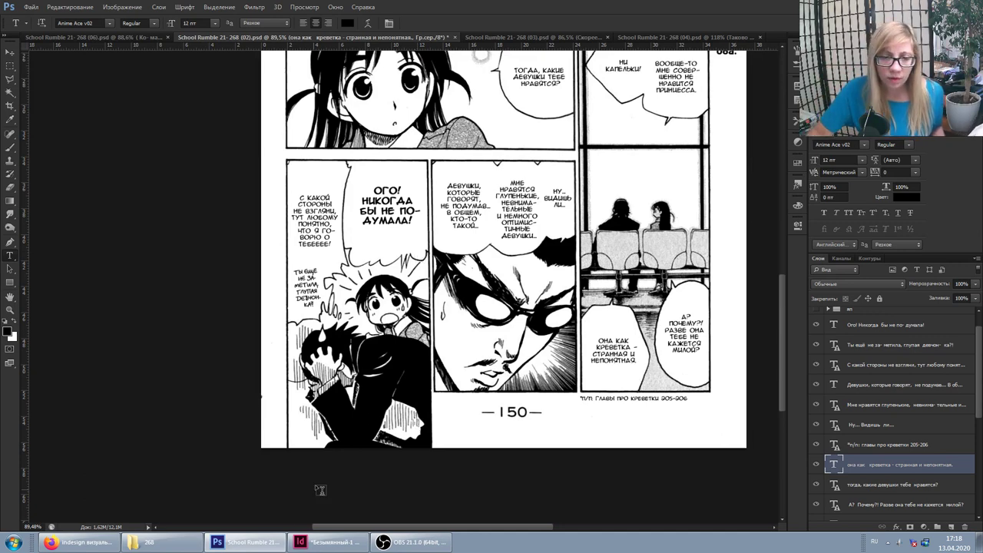
click(411, 542)
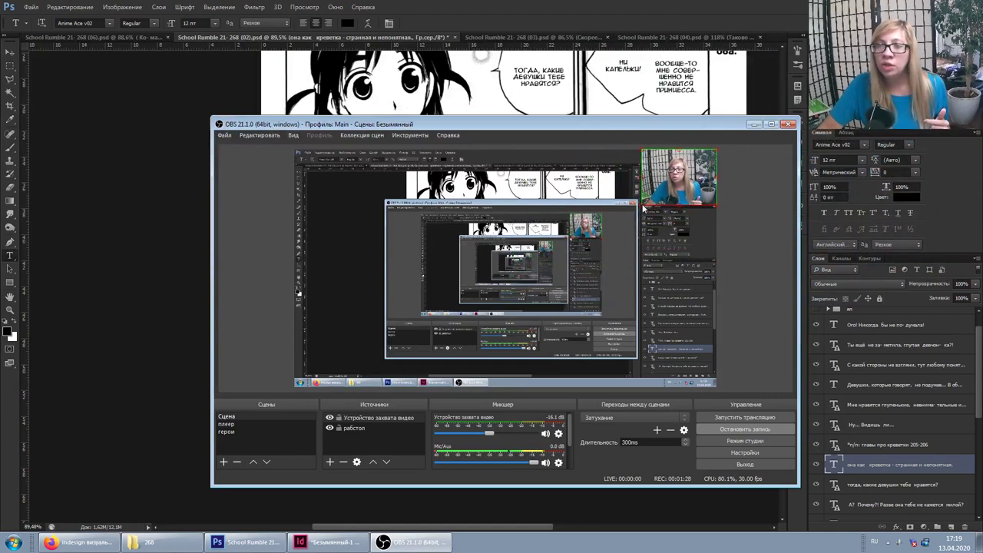
click(464, 98)
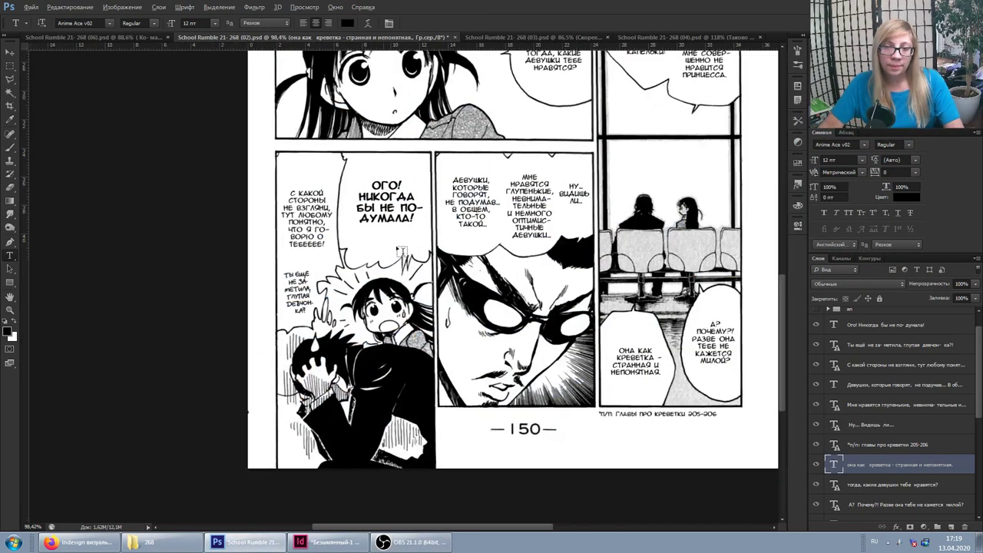
scroll(418, 243, up, 3)
Step: Select the hyphen after ПО in the ОГО! НИКОГДА bubble and commit
drag(459, 206, 475, 223)
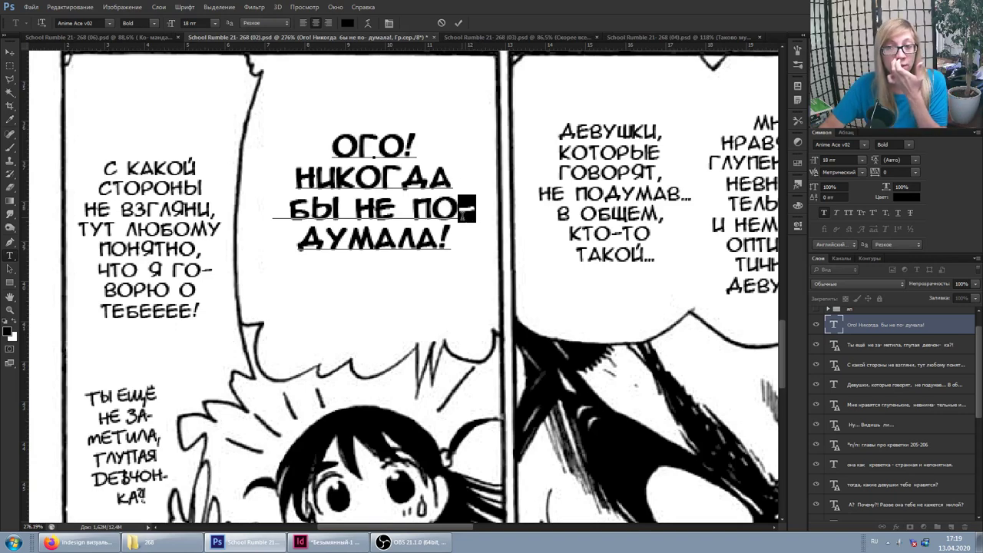
click(427, 208)
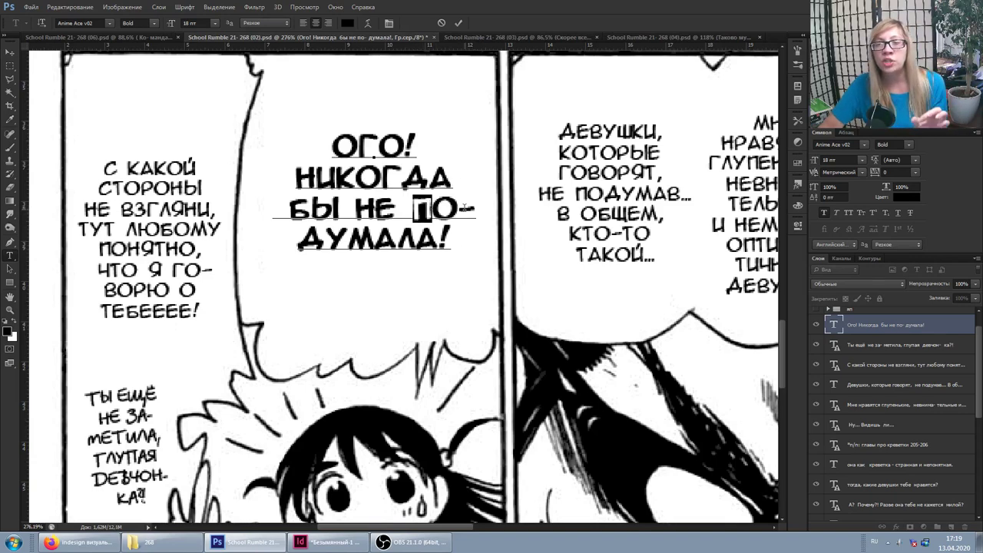
drag(459, 208, 478, 209)
click(880, 316)
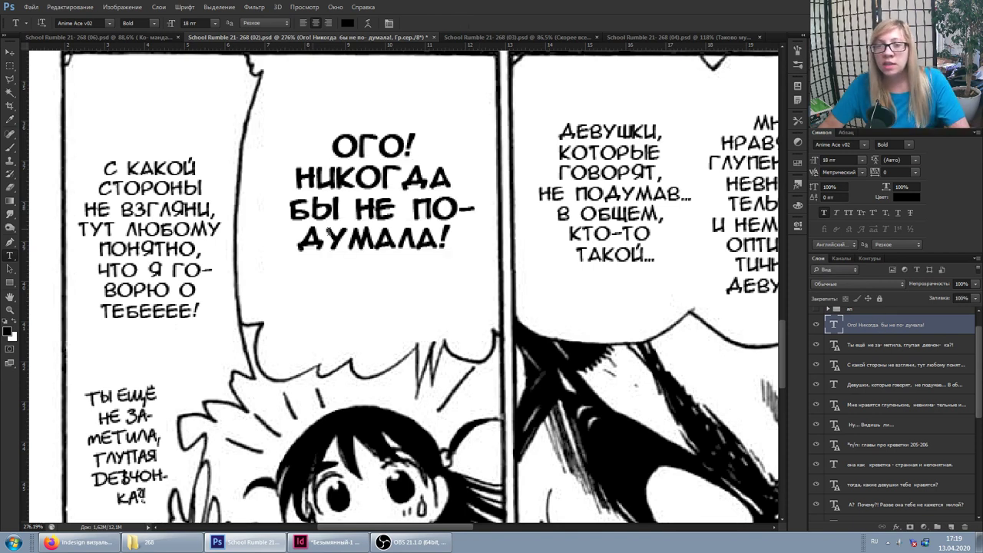
Step: Delete the leading space before БЫ НЕ ПО- and commit the bubble text
click(276, 209)
key(BackSpace)
click(876, 329)
alt+scroll(503, 261, down, 2)
alt+scroll(503, 261, down, 2)
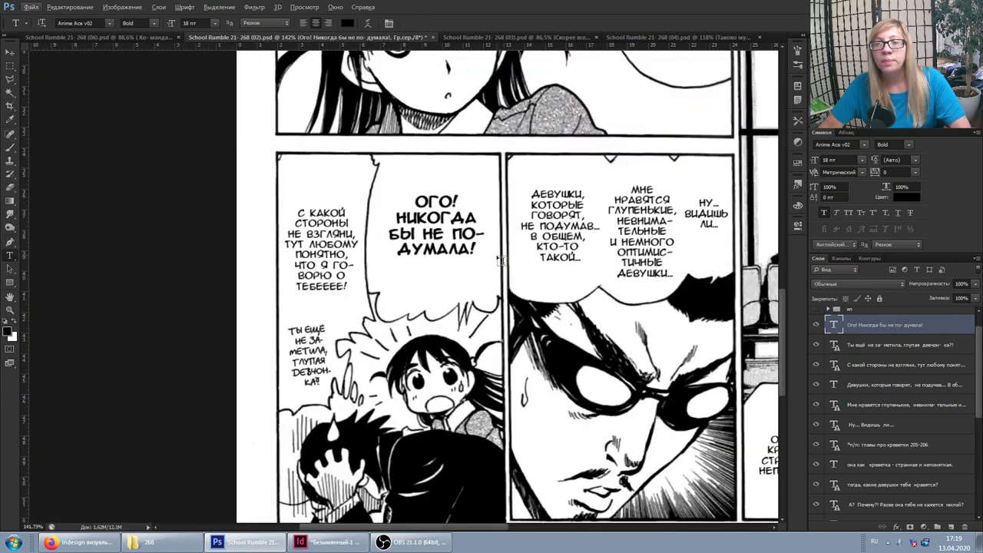
click(385, 228)
click(395, 239)
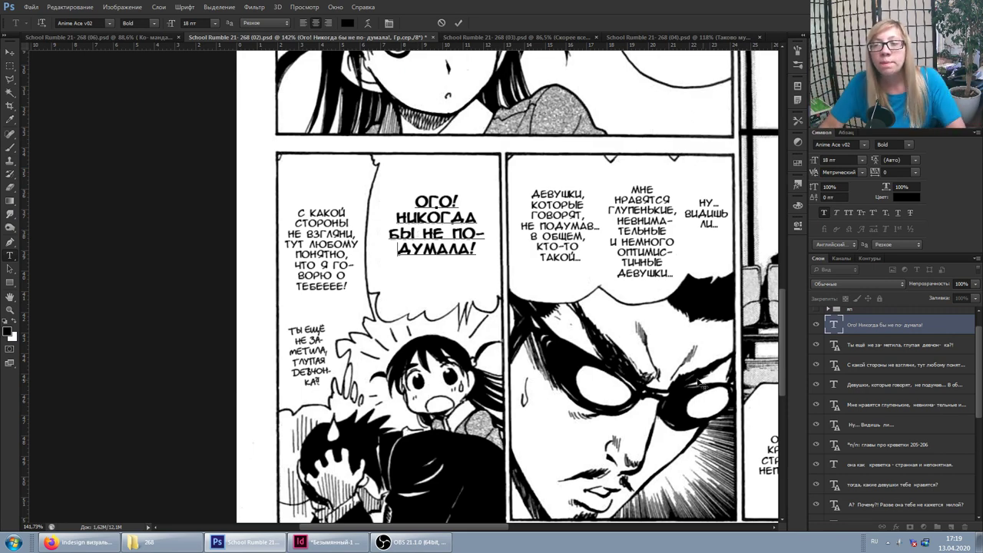
scroll(459, 253, down, 2)
scroll(460, 254, down, 1)
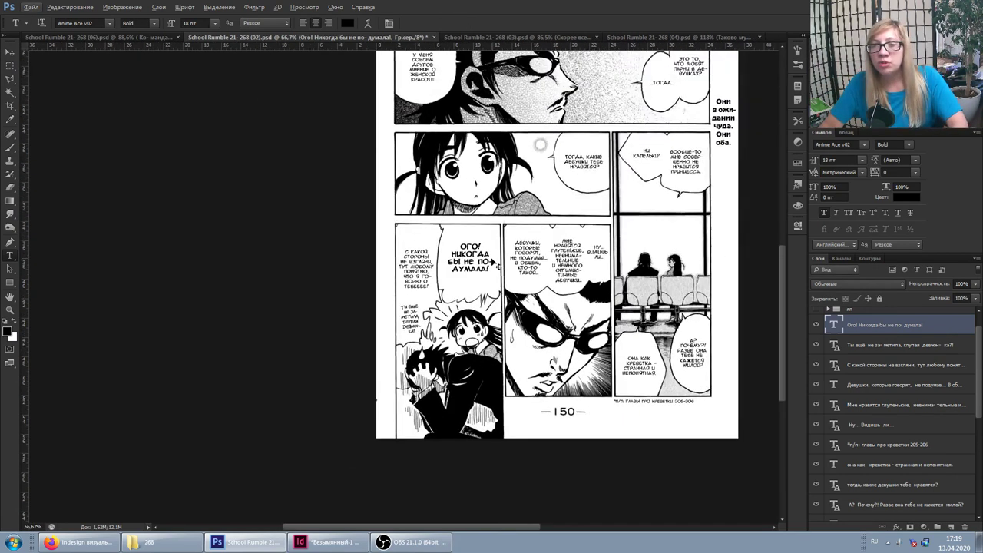
scroll(460, 253, down, 1)
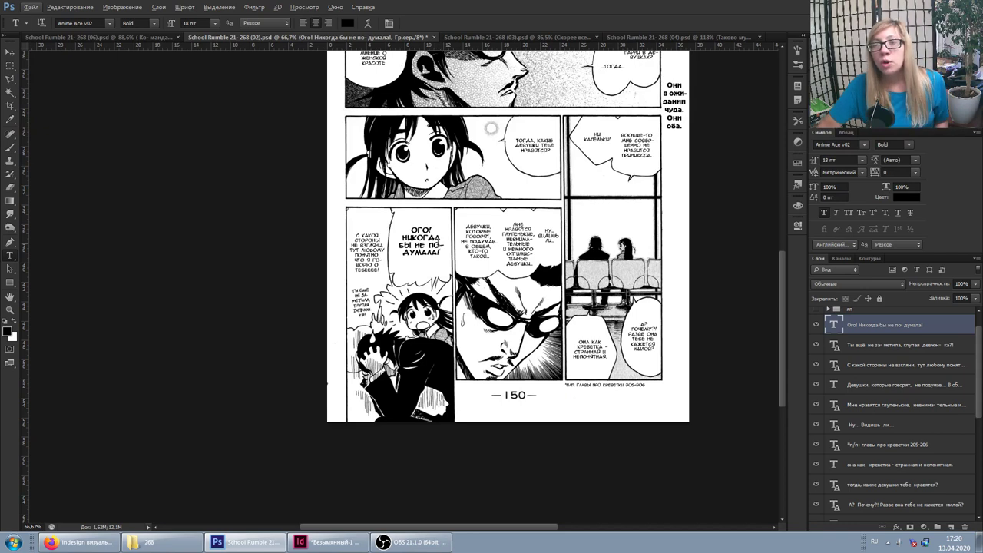
click(404, 247)
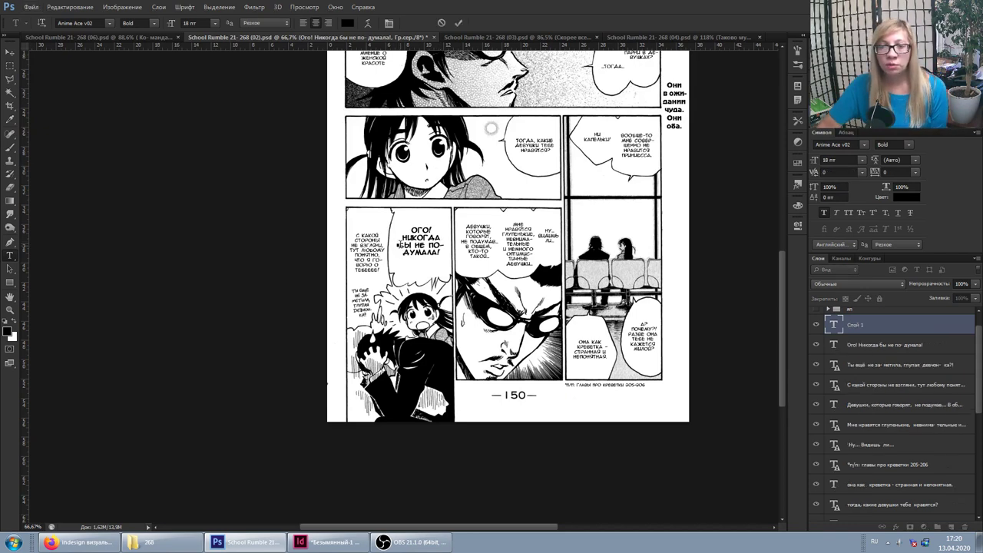
key(Escape)
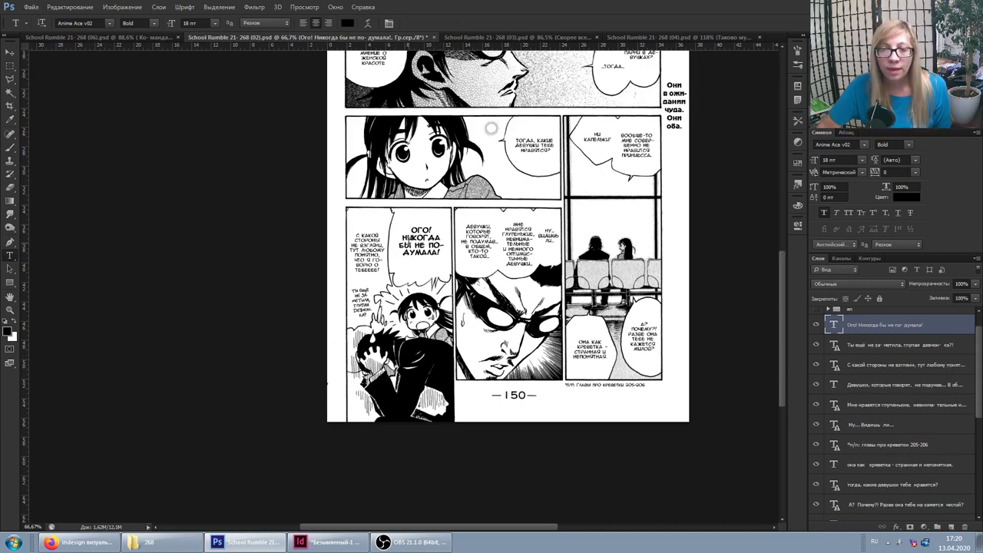
click(400, 244)
click(443, 245)
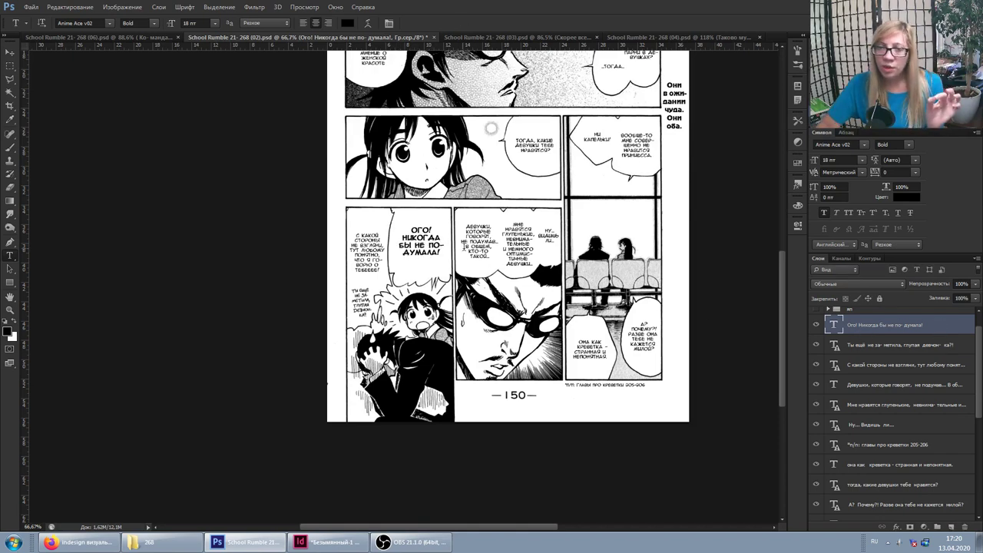
click(443, 245)
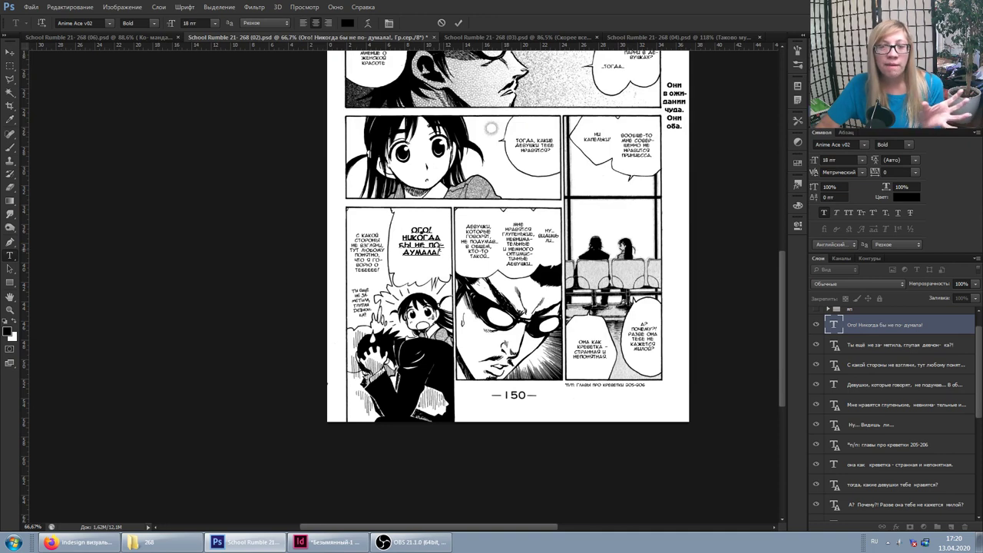
key(shift+Left)
key(shift+Left)
key(shift+Left)
key(shift+Left)
key(shift+Left)
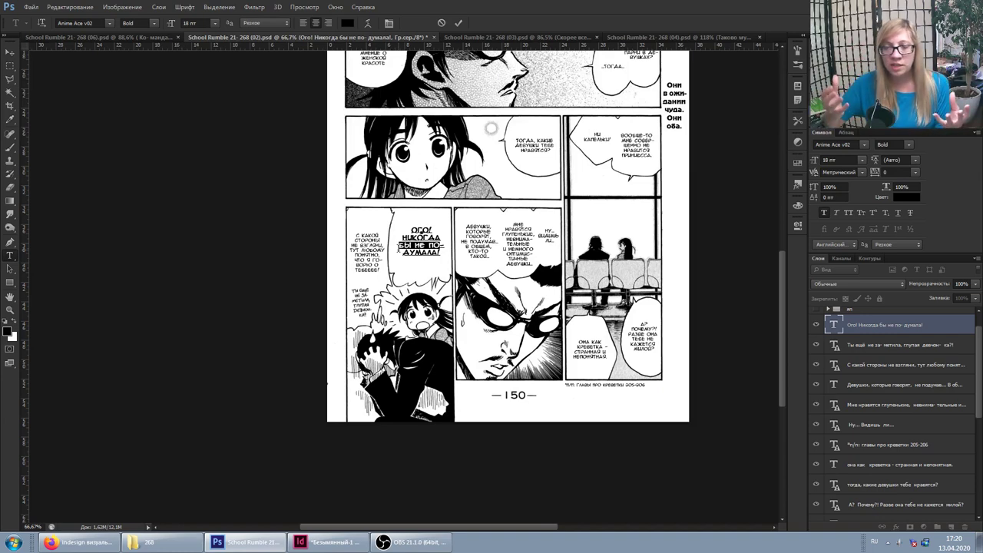
key(Right)
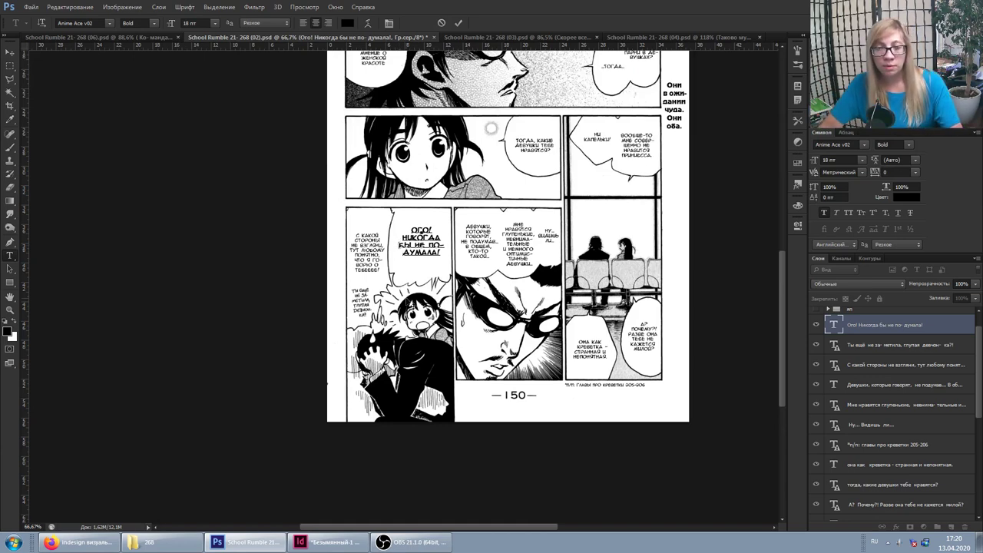
click(874, 324)
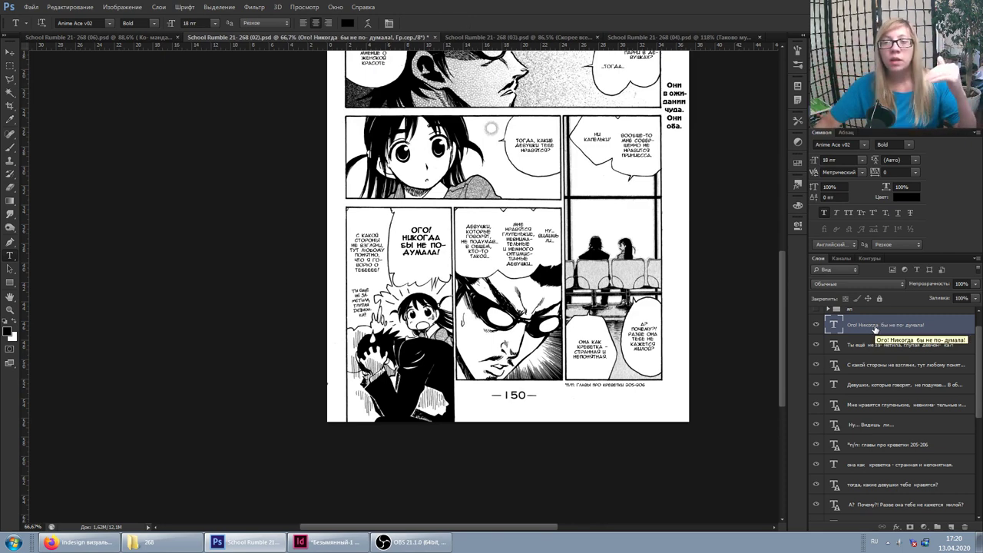
drag(432, 253, 399, 231)
Step: Delete the extra space before КРЕВЕТКА in the она как креветка bubble and commit with Ctrl+Enter
click(631, 354)
scroll(581, 375, up, 5)
click(601, 315)
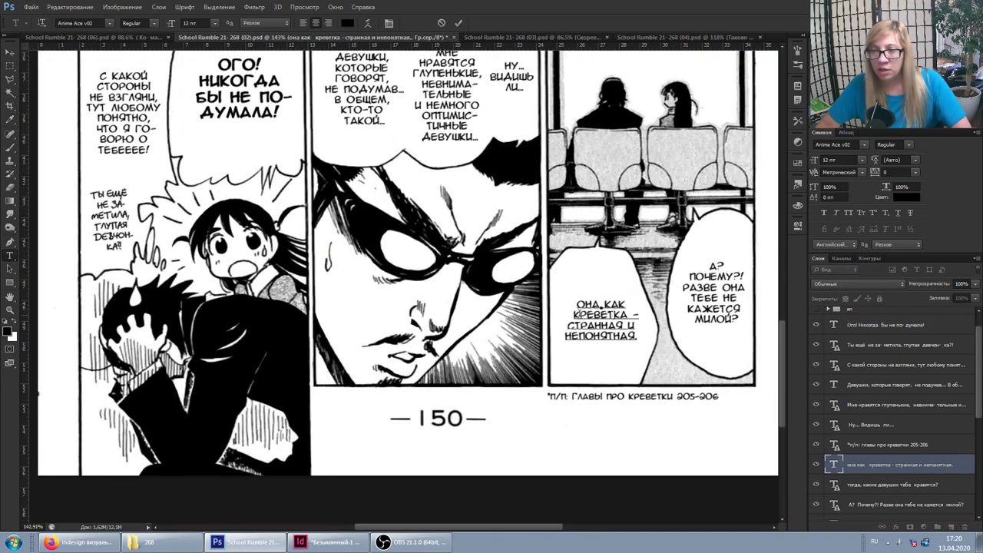
key(BackSpace)
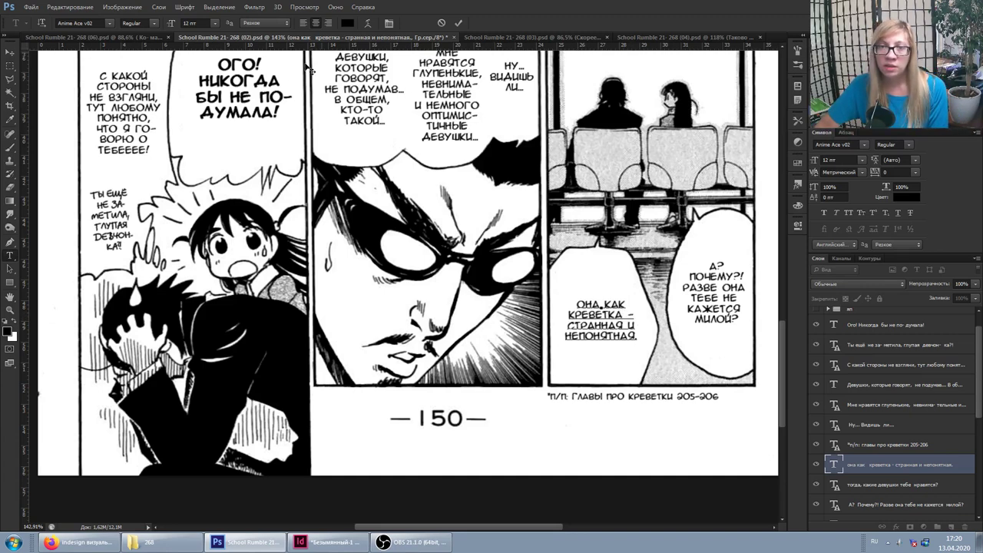
scroll(294, 103, up, 1)
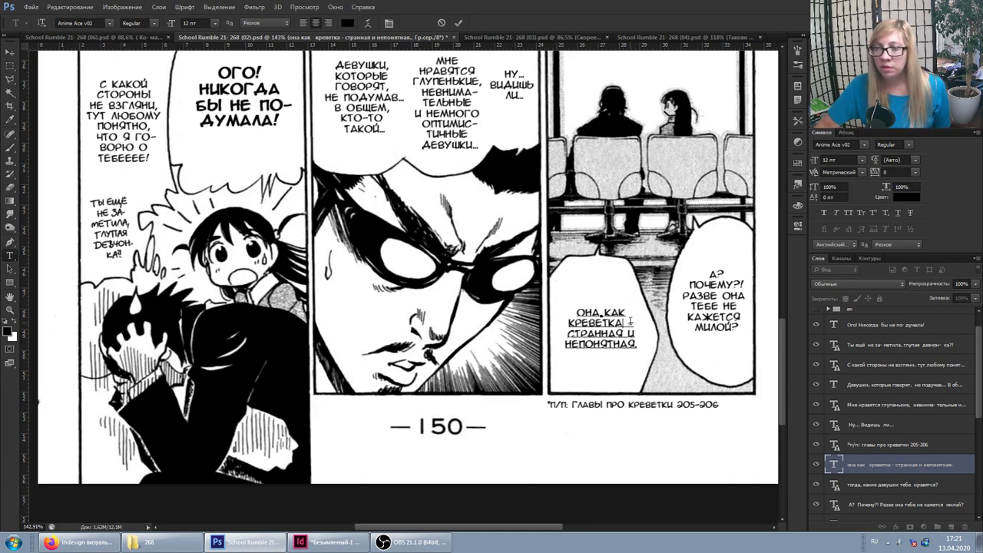
key(ctrl+Return)
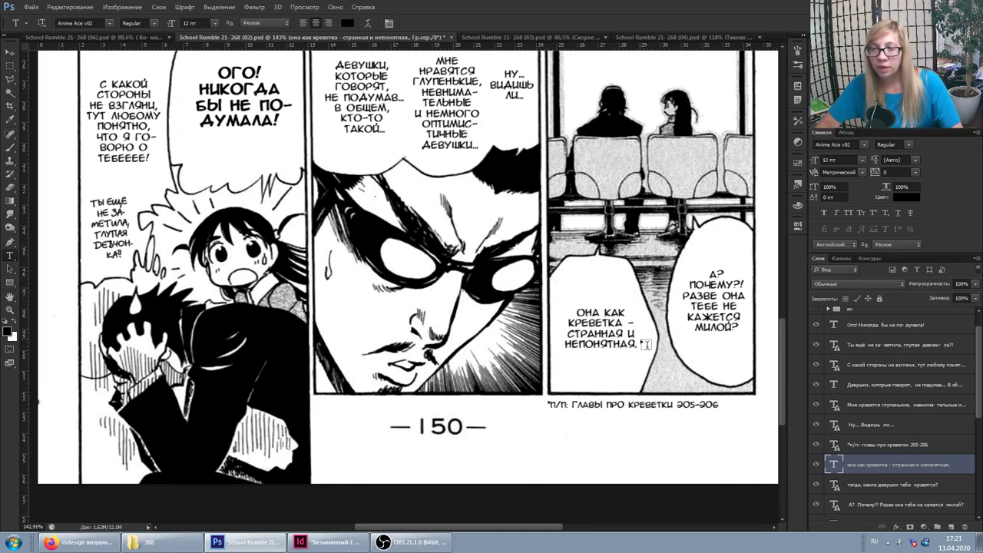
scroll(632, 321, down, 3)
scroll(507, 452, down, 2)
scroll(506, 452, down, 2)
scroll(506, 452, down, 1)
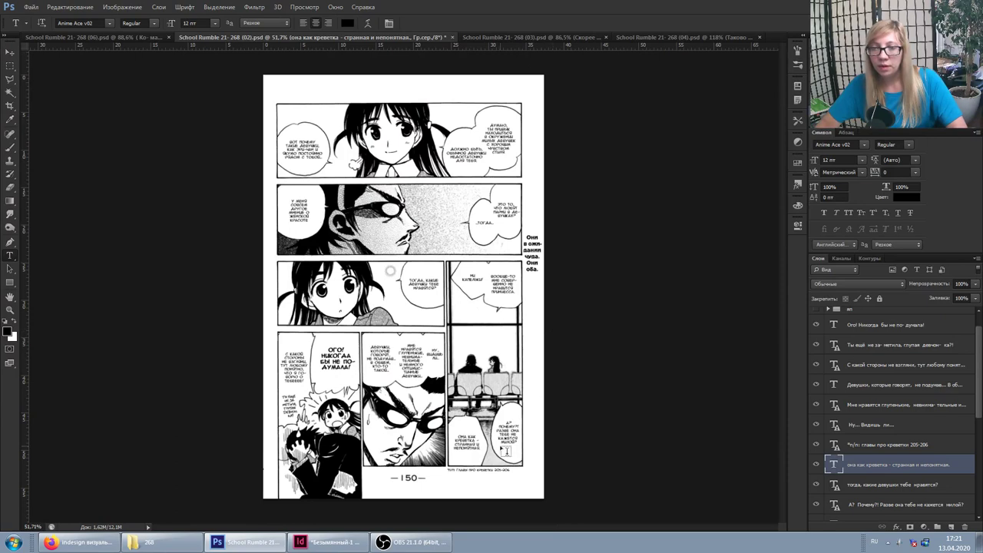
scroll(482, 457, up, 1)
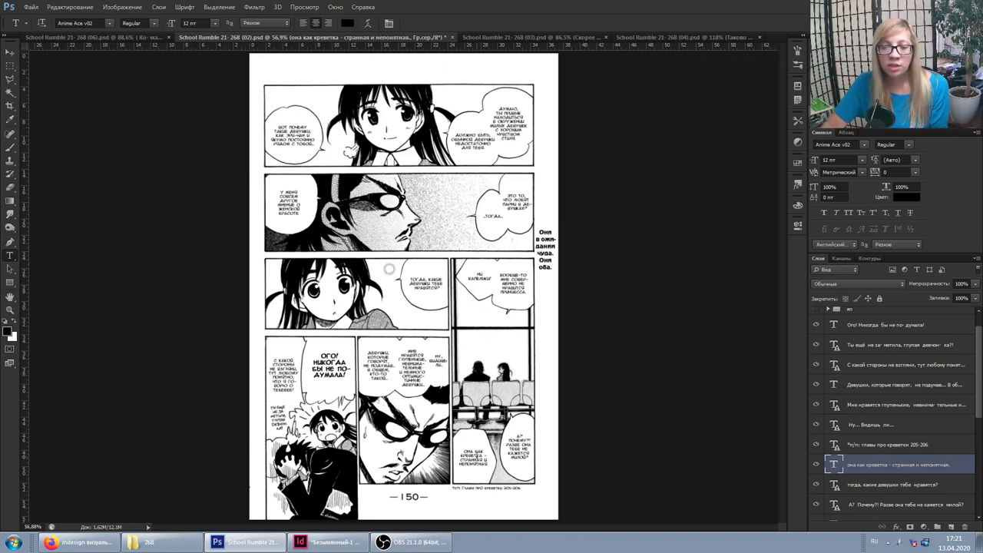
Step: Commit the ОНА КАК КРЕВЕТКА – СТРАННАЯ И НЕПОНЯТНАЯ. text and scroll back to the ОГО bubble
drag(463, 449, 488, 466)
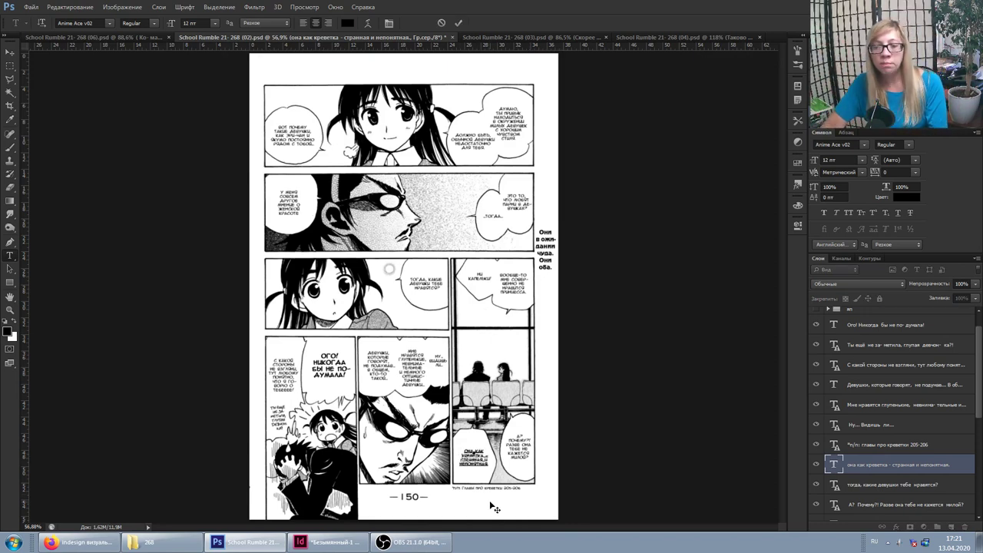
key(ctrl+Return)
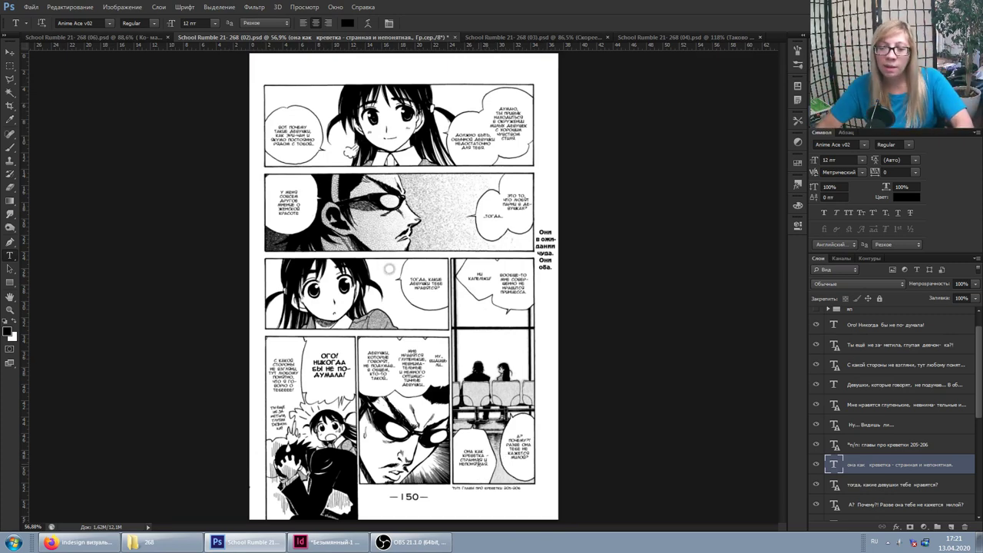
scroll(480, 462, up, 2)
scroll(465, 442, up, 2)
scroll(450, 424, up, 2)
scroll(431, 369, up, 2)
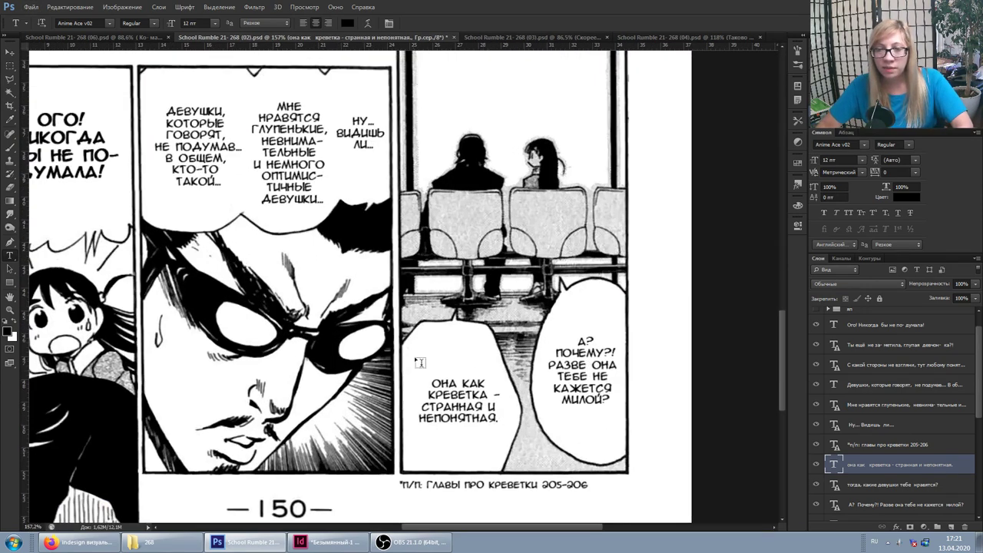
scroll(183, 123, left, 3)
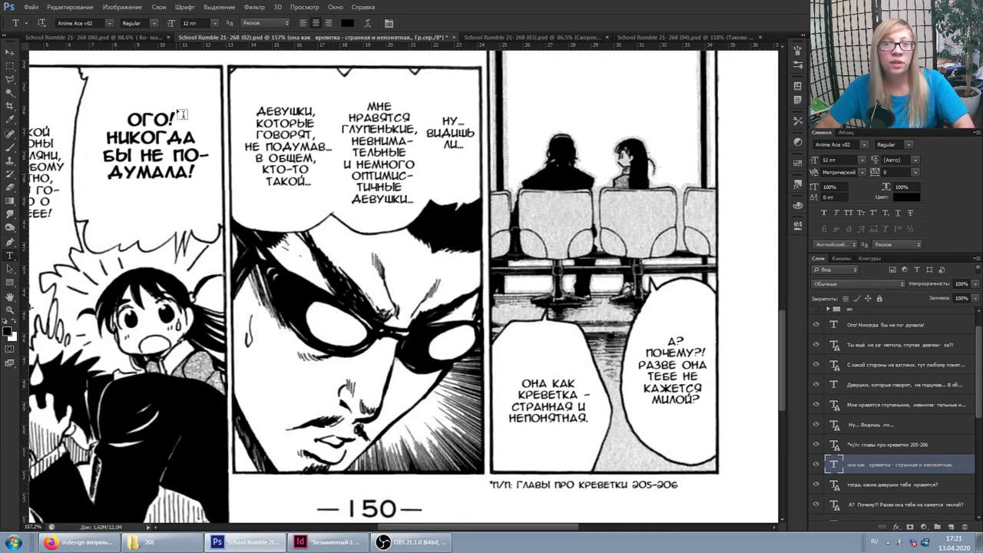
scroll(56, 98, left, 3)
scroll(136, 170, up, 2)
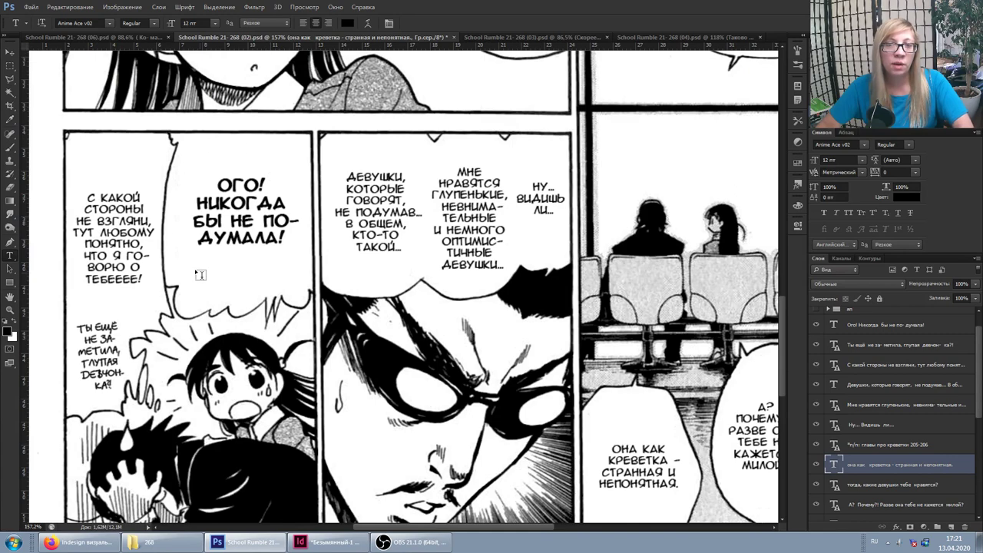
scroll(44, 226, up, 1)
scroll(307, 307, down, 2)
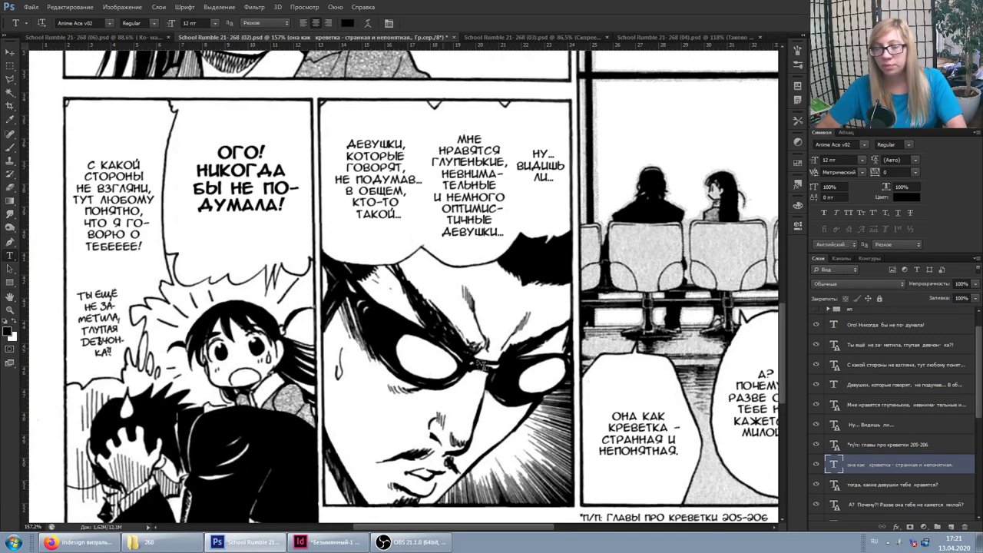
scroll(60, 187, up, 2)
scroll(656, 454, left, 1)
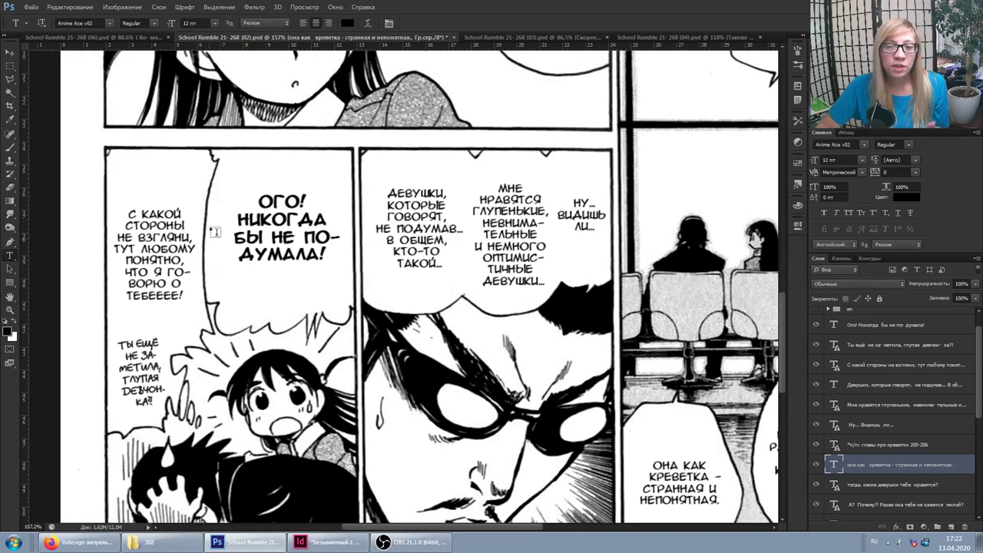
click(10, 284)
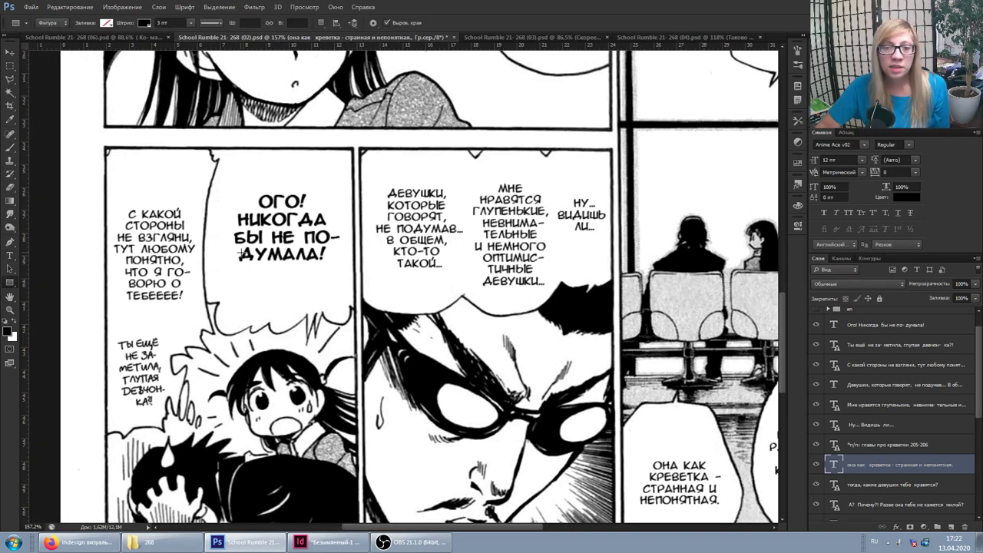
Step: Draw a test rectangle around the ОГО! НИКОГДА text block to compare its shape
drag(232, 263, 330, 188)
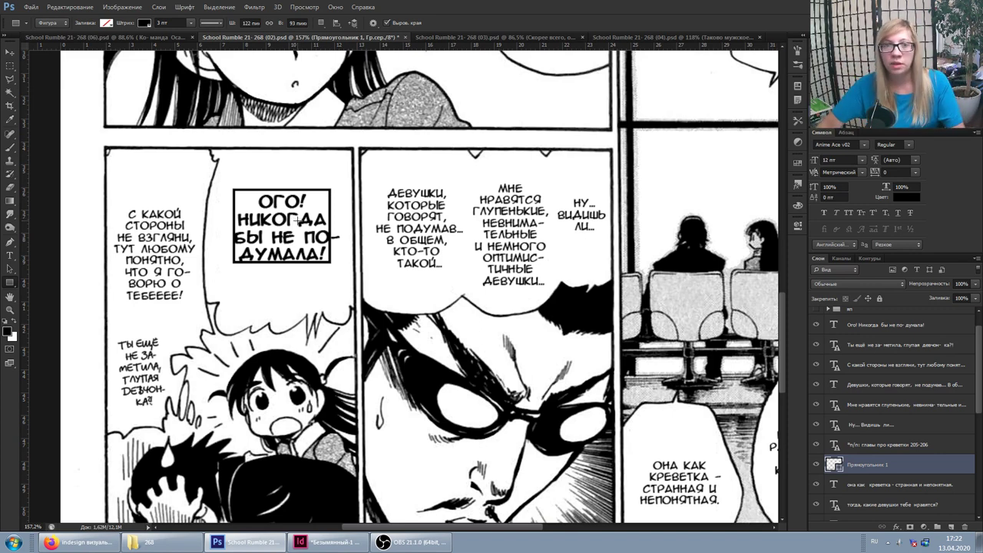
key(t)
click(310, 236)
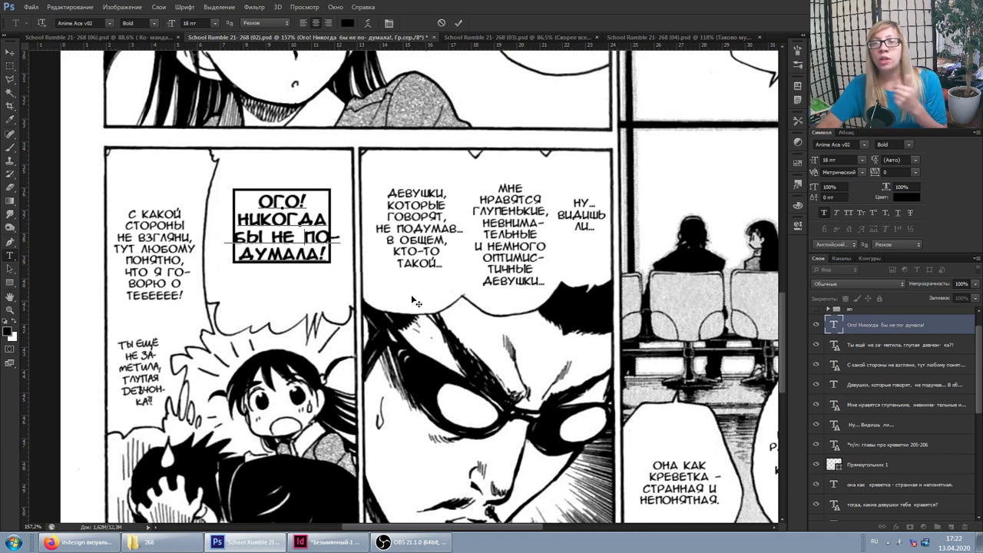
click(900, 471)
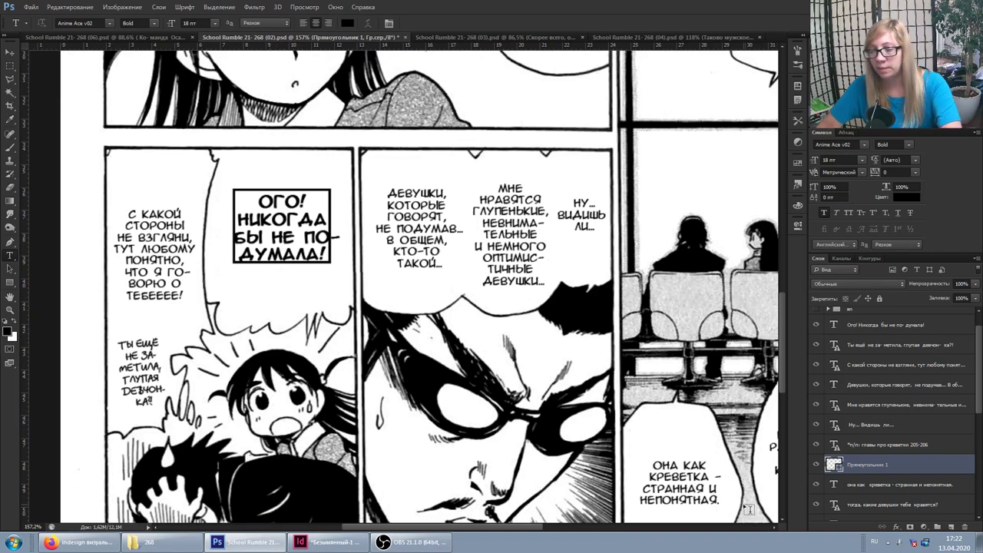
Step: Delete the test rectangle and re-enter the ОГО! НИКОГДА text to commit it
key(Delete)
scroll(376, 343, down, 1)
scroll(309, 225, down, 1)
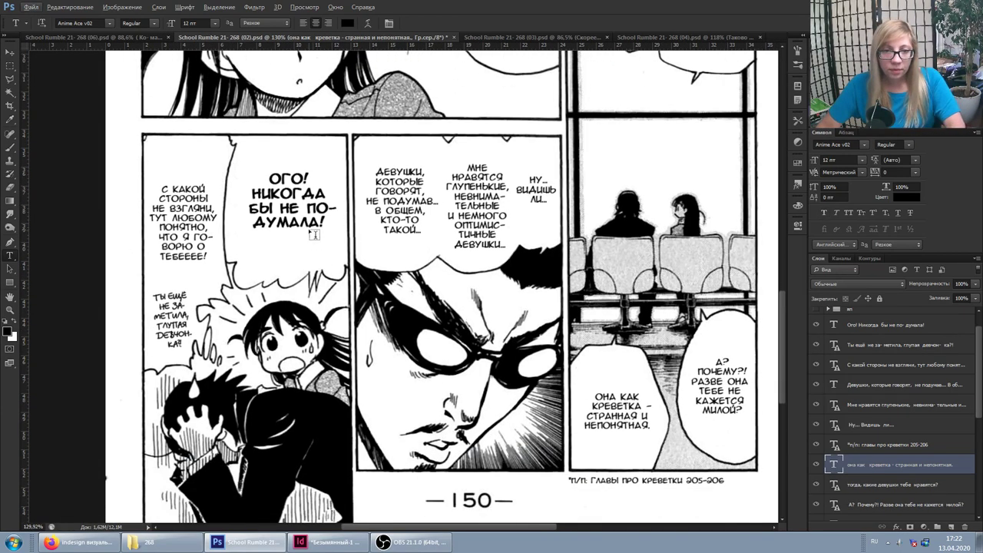
scroll(311, 238, up, 1)
click(302, 247)
scroll(304, 265, up, 1)
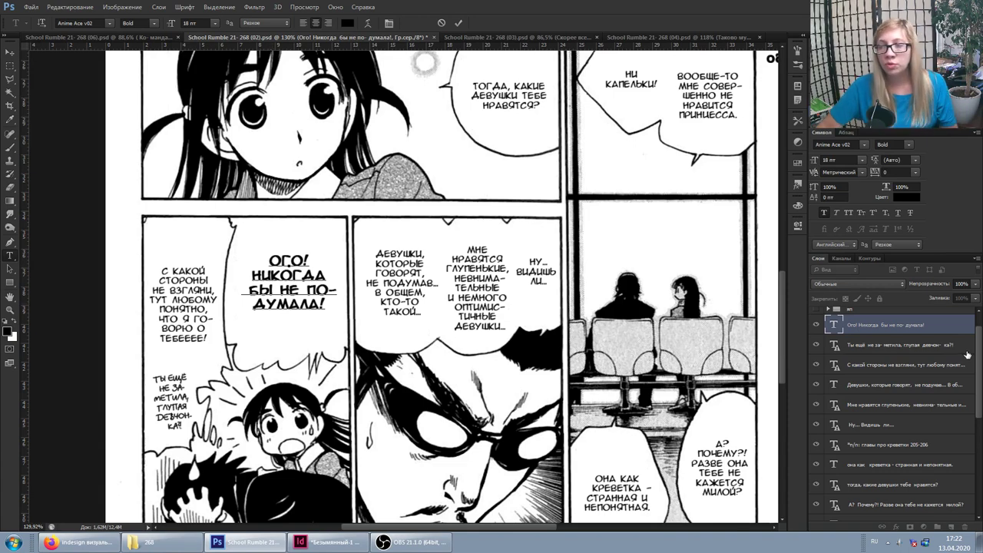
key(ctrl+Return)
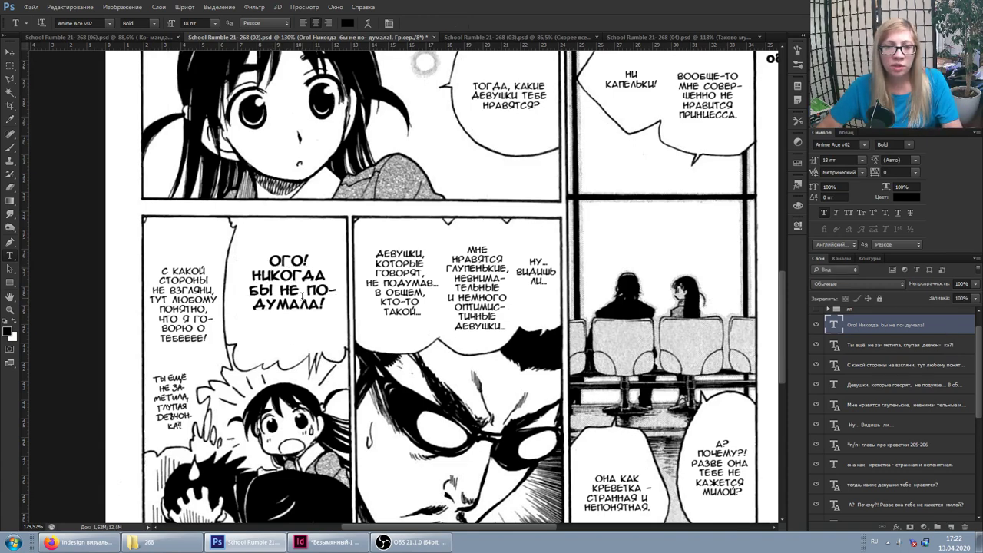
alt+scroll(303, 293, up, 3)
double_click(360, 281)
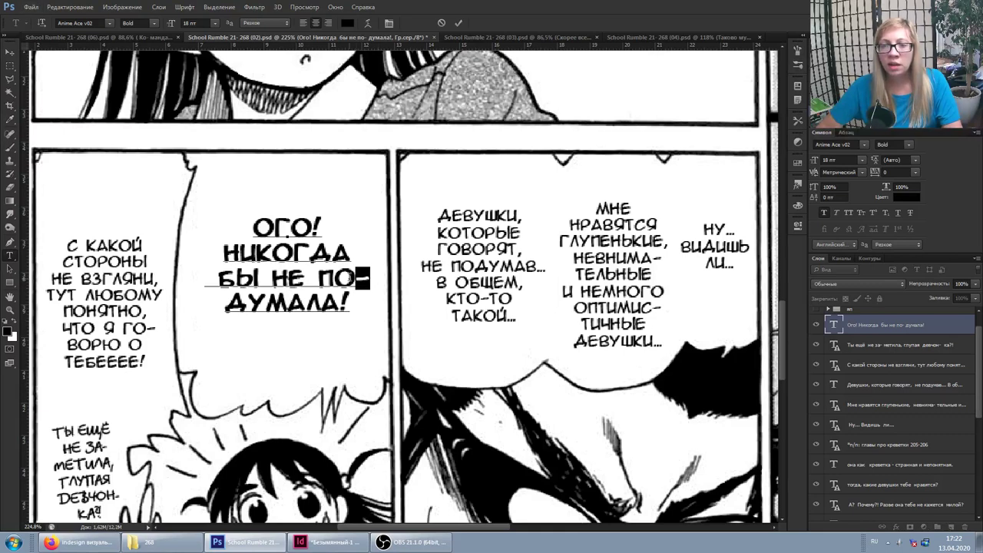
Step: Replace the dots after ПОДУМАВ in the Девушки bubble with an ellipsis character (…)
click(262, 281)
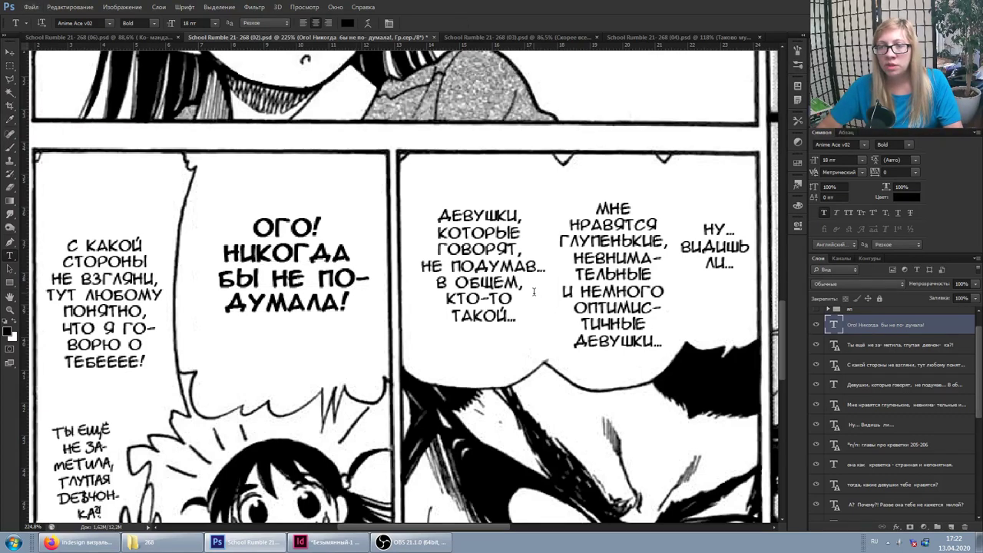
click(425, 265)
drag(537, 267, 548, 267)
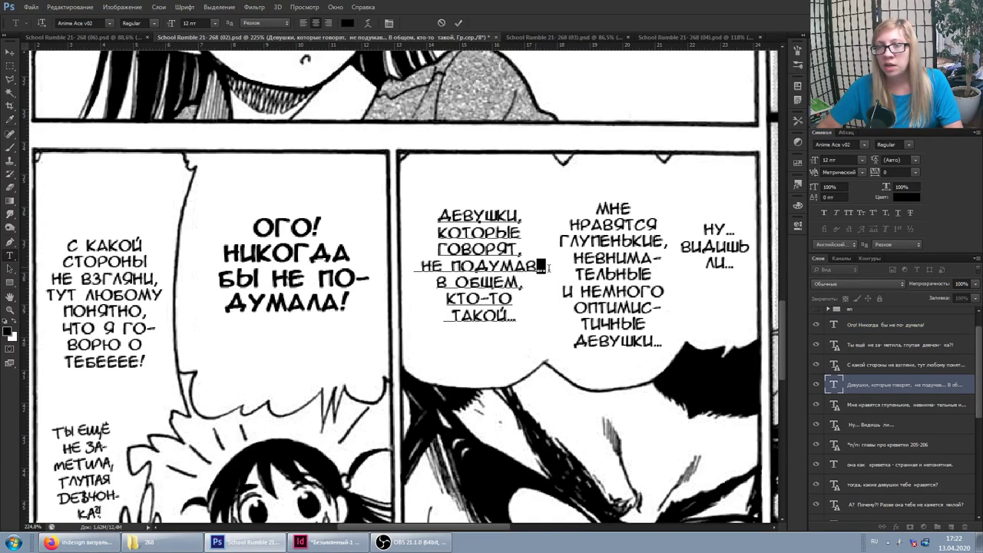
text(…)
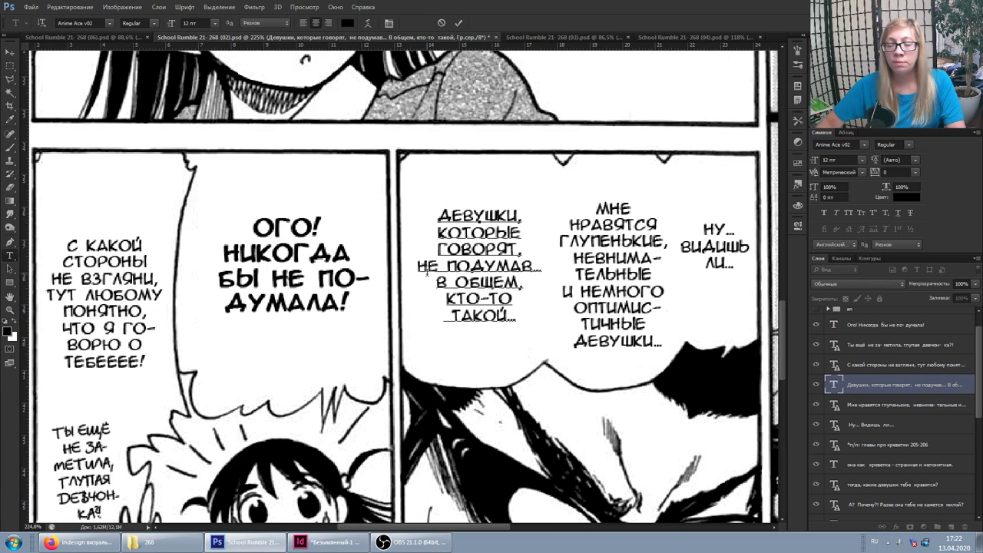
click(876, 385)
Step: Reopen and recommit the Девушки, которые говорят text to check the ellipsis
alt+scroll(528, 281, down, 2)
click(486, 302)
click(889, 394)
alt+scroll(527, 277, down, 1)
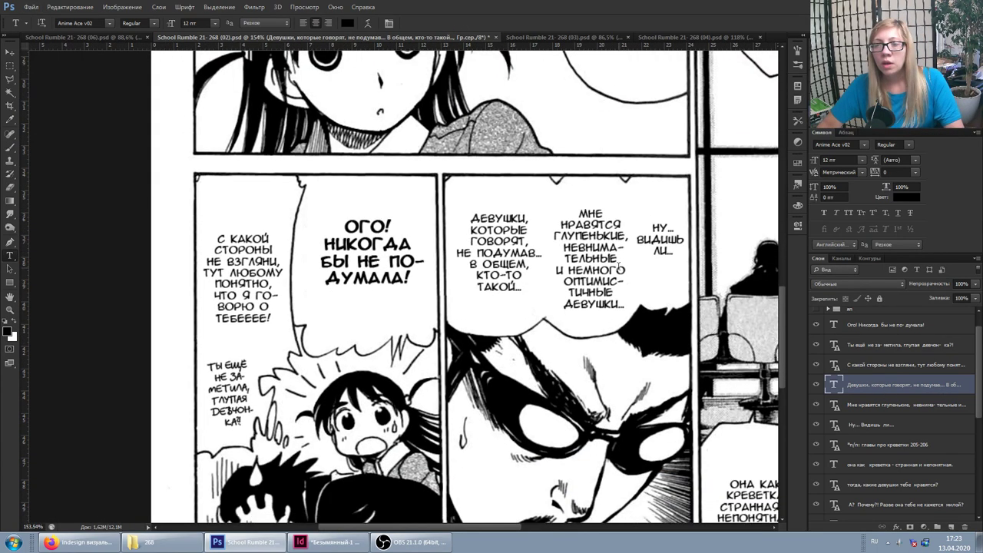
alt+scroll(527, 277, down, 1)
click(484, 258)
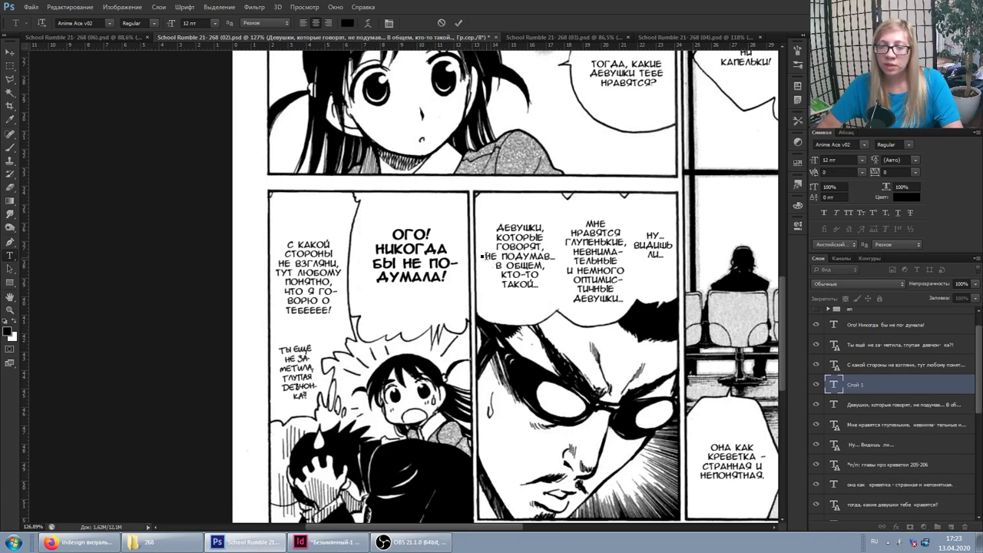
click(486, 258)
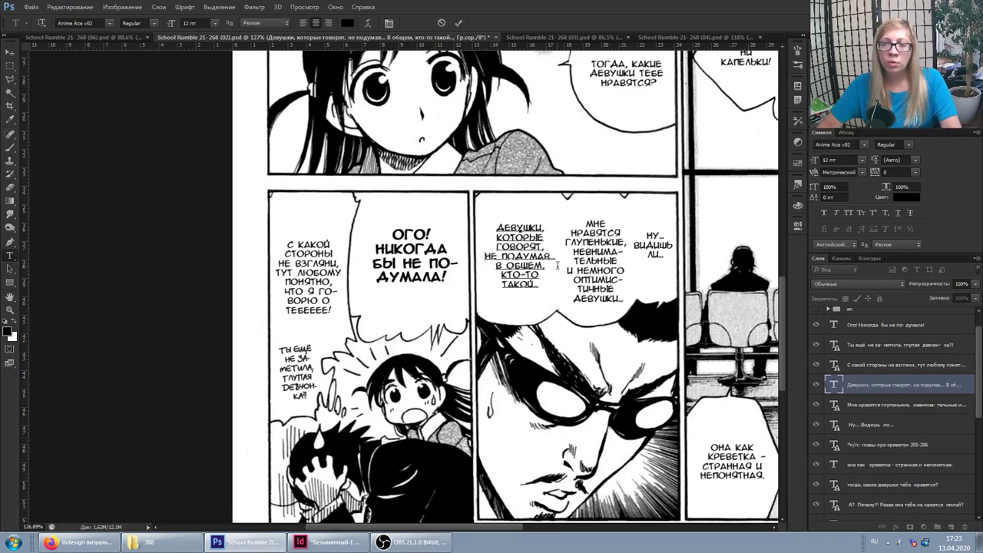
alt+scroll(567, 257, up, 2)
alt+scroll(568, 258, up, 3)
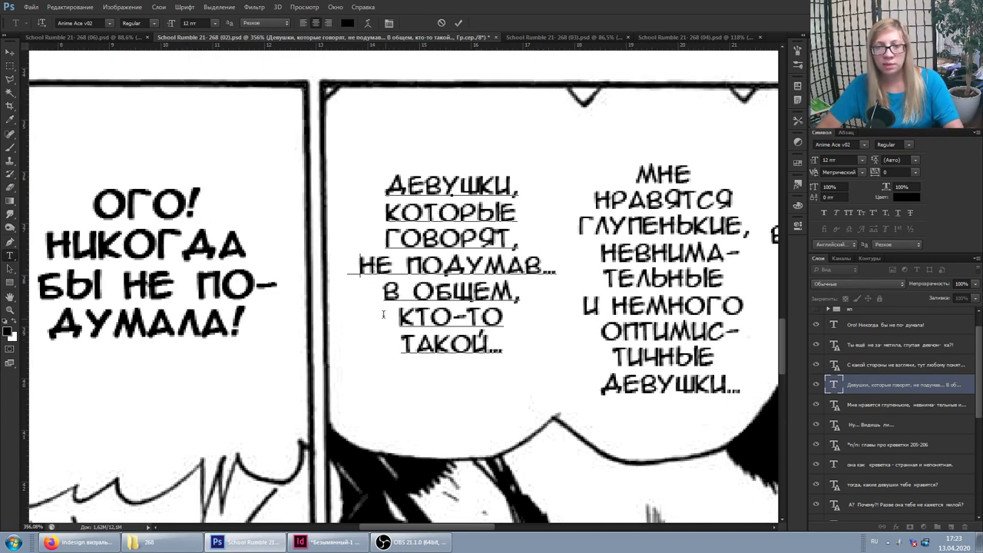
click(869, 381)
Step: Scroll over to the Ты ещё не за-метила bubble and click into its text
scroll(771, 362, right, 2)
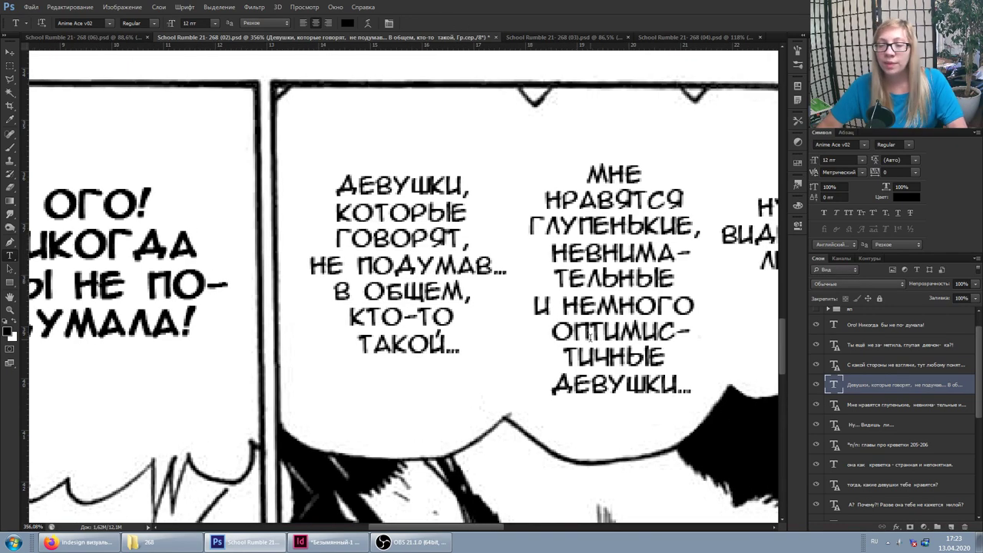
scroll(670, 253, down, 3)
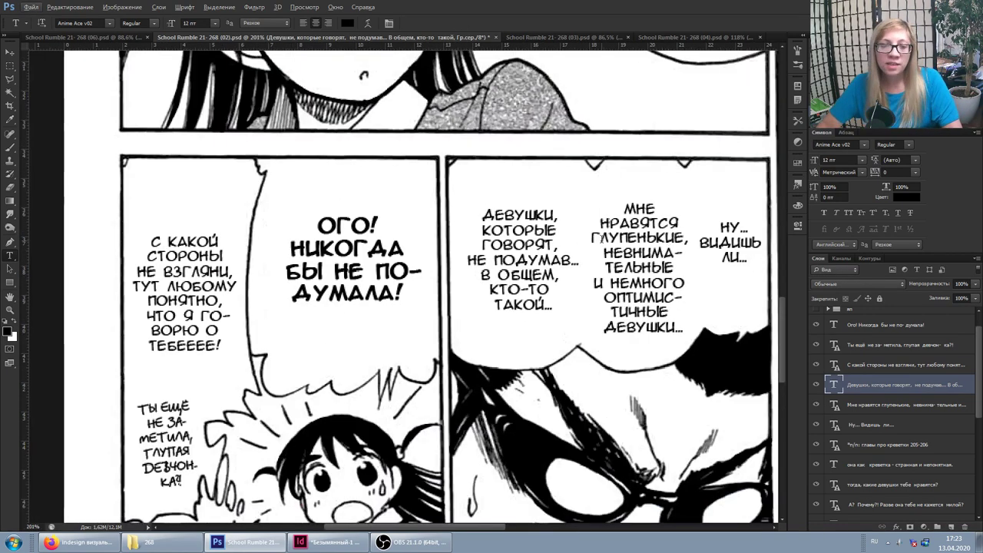
scroll(426, 275, right, 1)
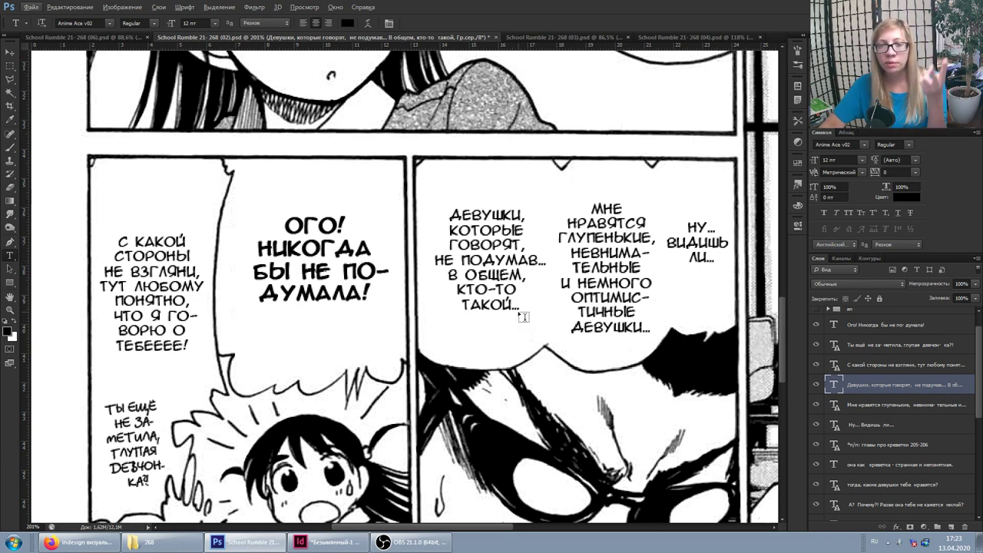
click(147, 481)
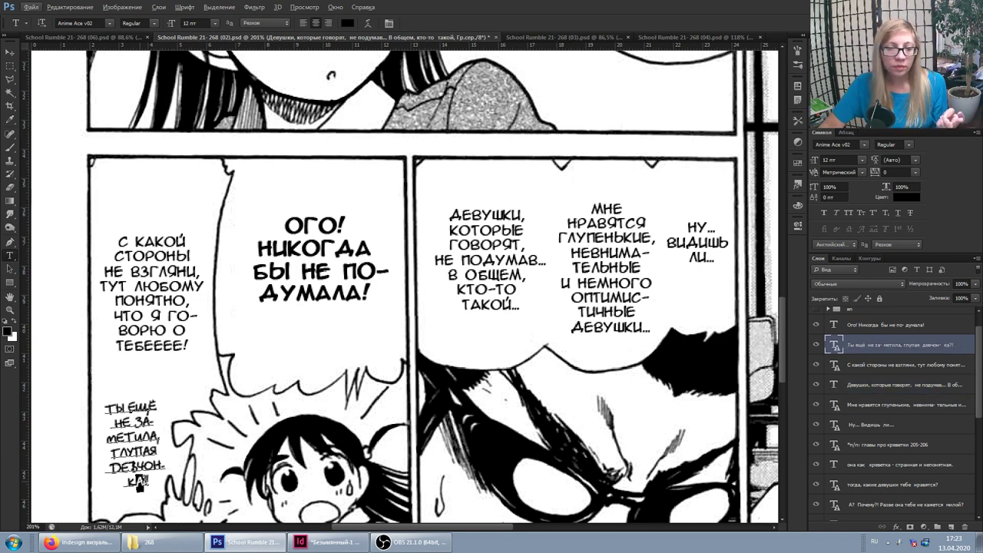
click(446, 216)
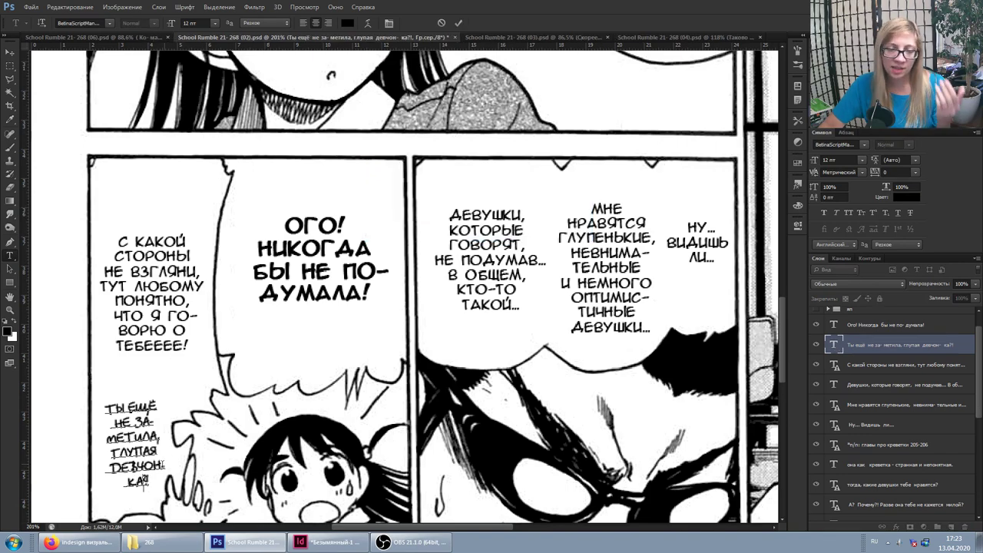
scroll(187, 356, down, 4)
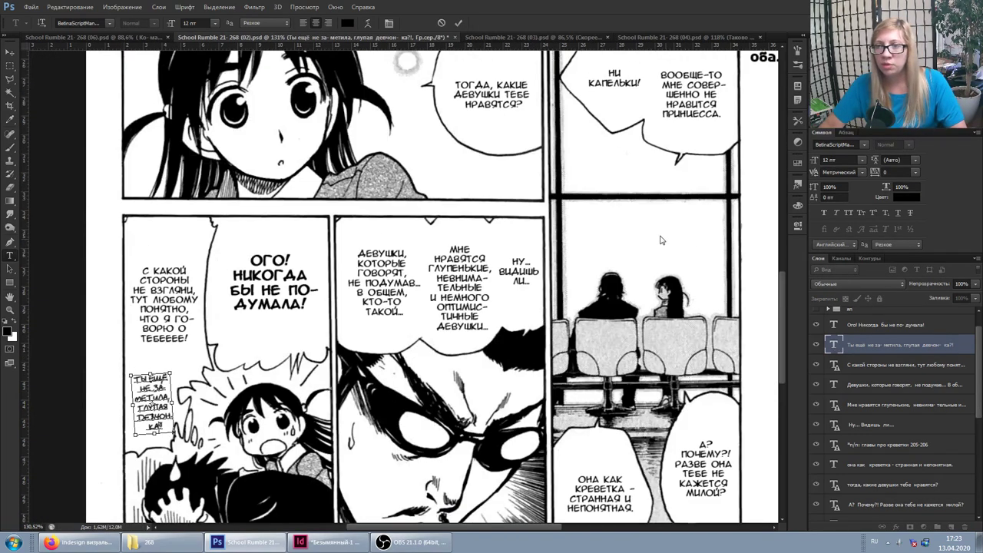
scroll(723, 298, right, 3)
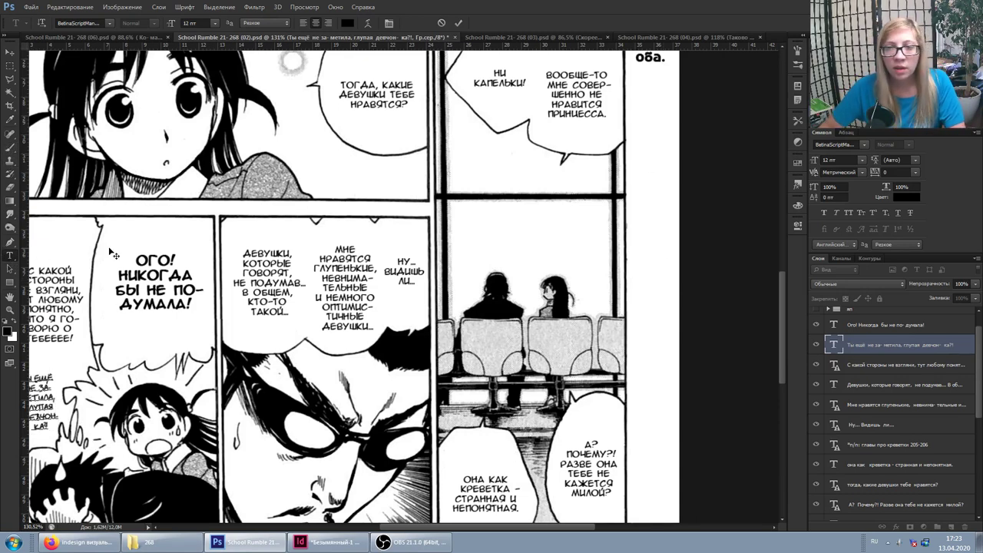
key(ctrl+Return)
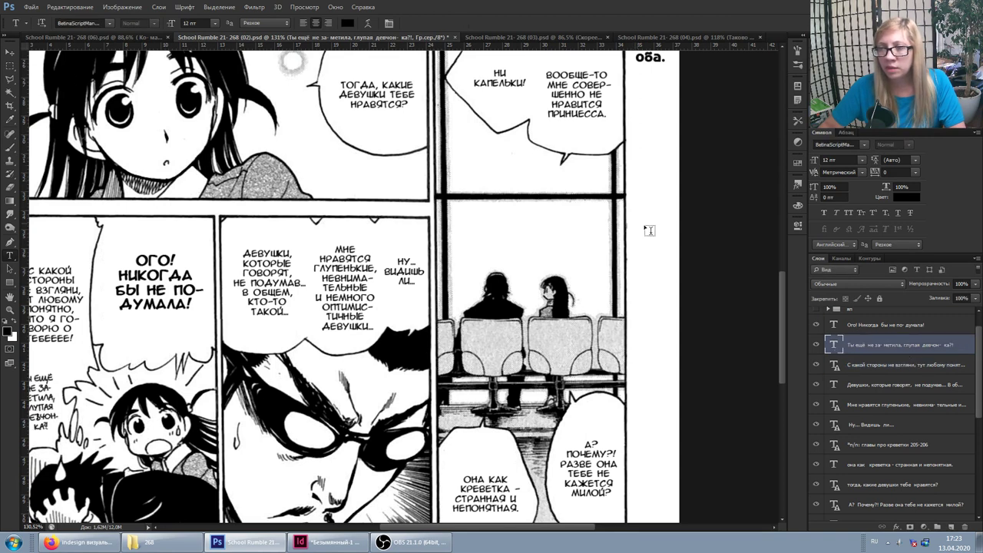
Step: Place a new text layer in the right margin and choose the Anime Ace v02 font
click(643, 180)
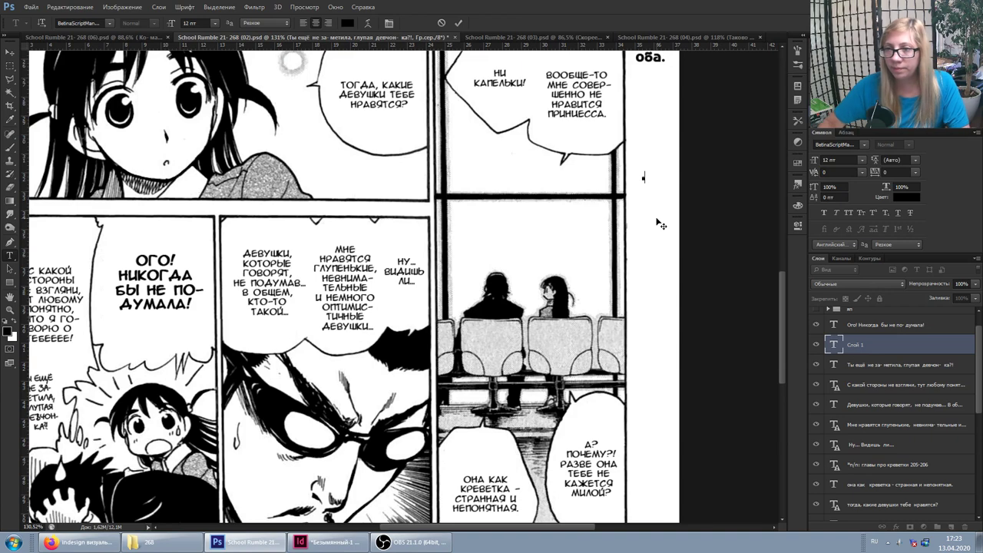
scroll(661, 223, up, 3)
key(Escape)
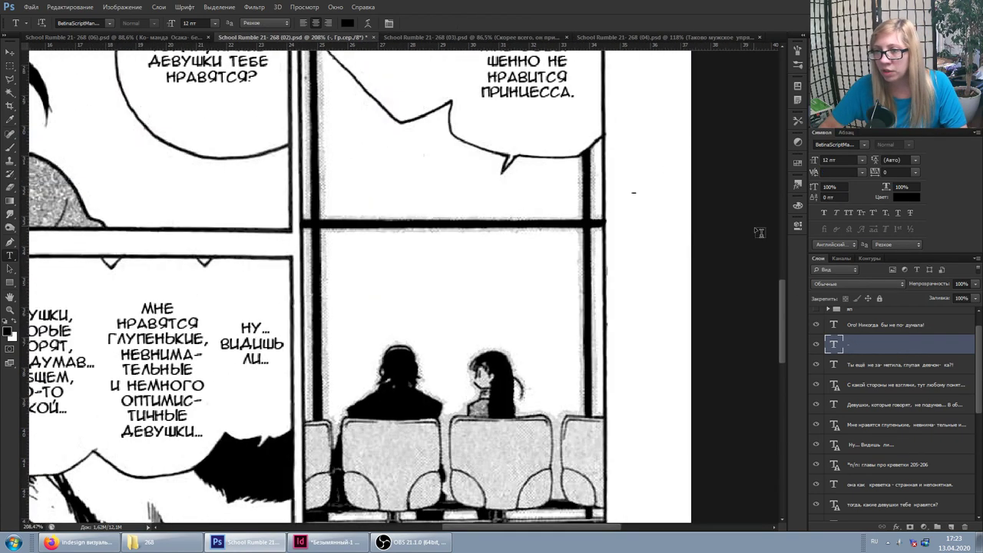
click(866, 146)
scroll(869, 201, up, 4)
scroll(868, 201, up, 4)
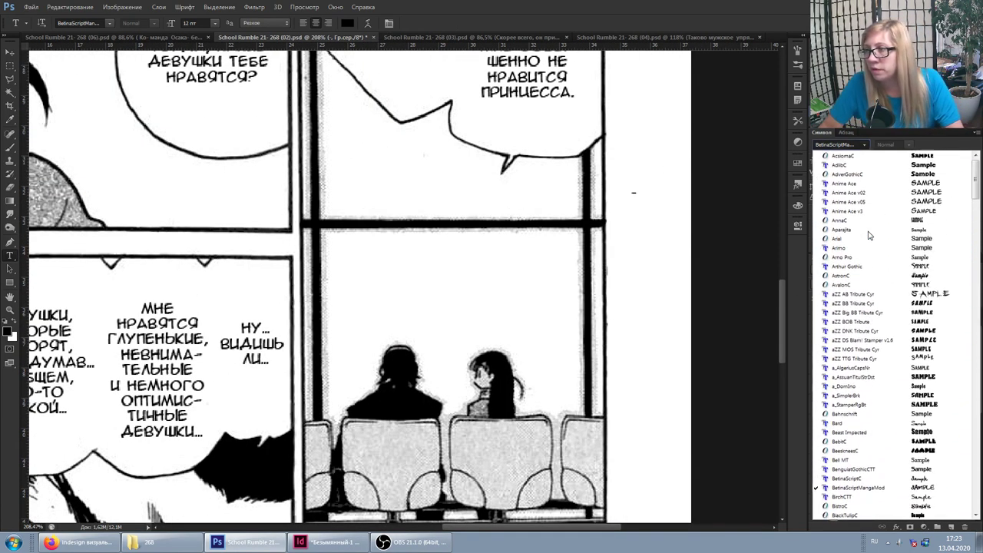
scroll(868, 204, up, 4)
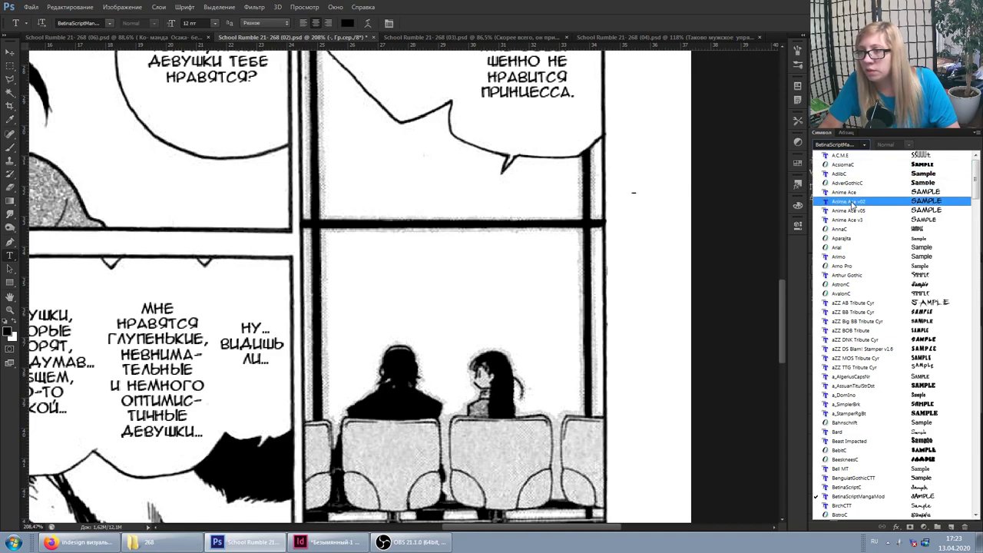
click(855, 203)
Step: Set the new margin text layer's size to 24 pt
click(635, 193)
scroll(646, 202, down, 1)
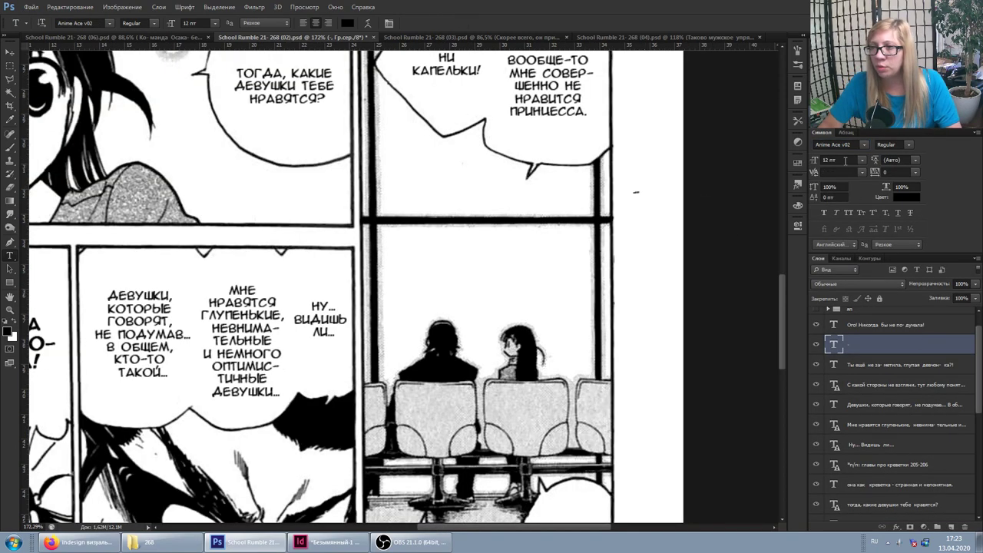
click(862, 161)
click(850, 277)
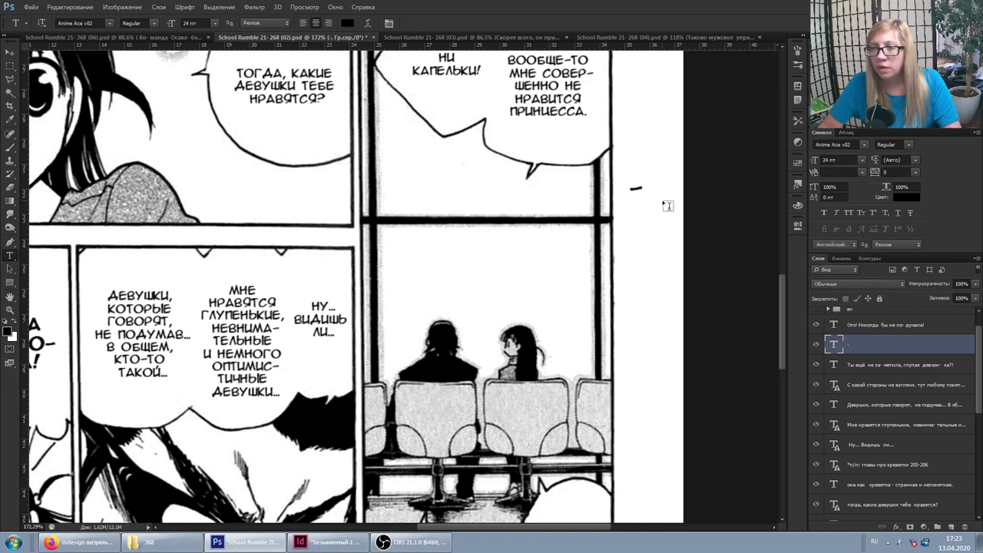
click(638, 191)
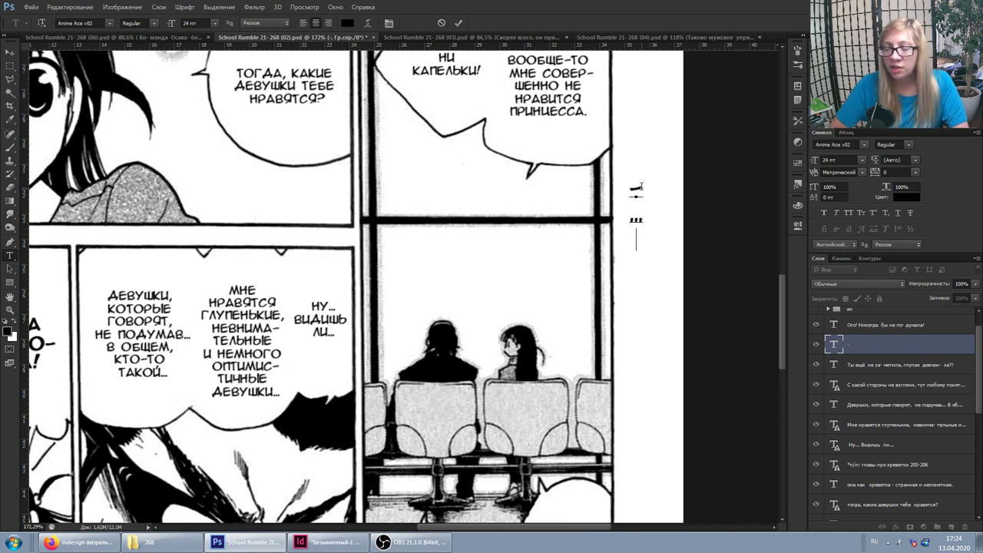
Step: Type the punctuation samples ?, ?!, ?.. and !.. on separate lines and commit
text(? )
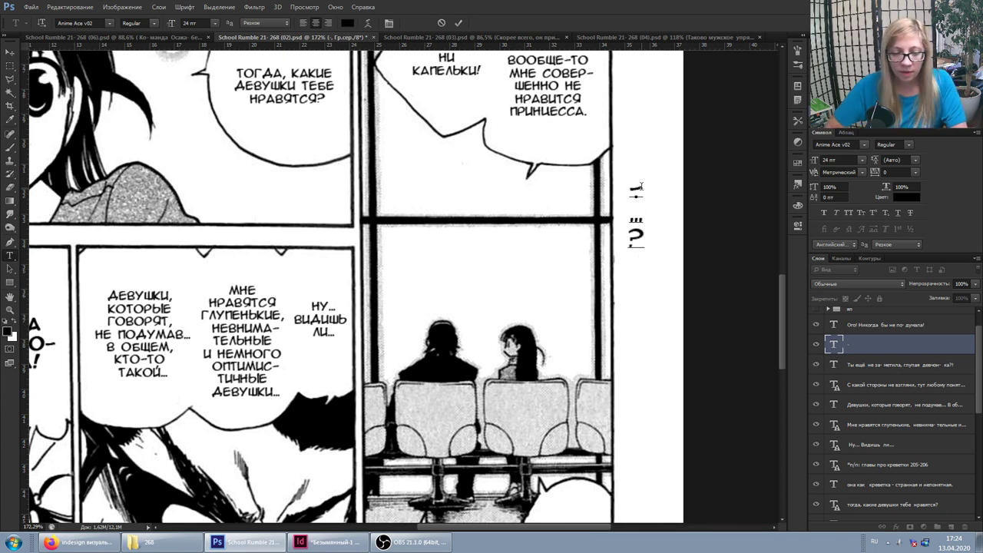
text(?! )
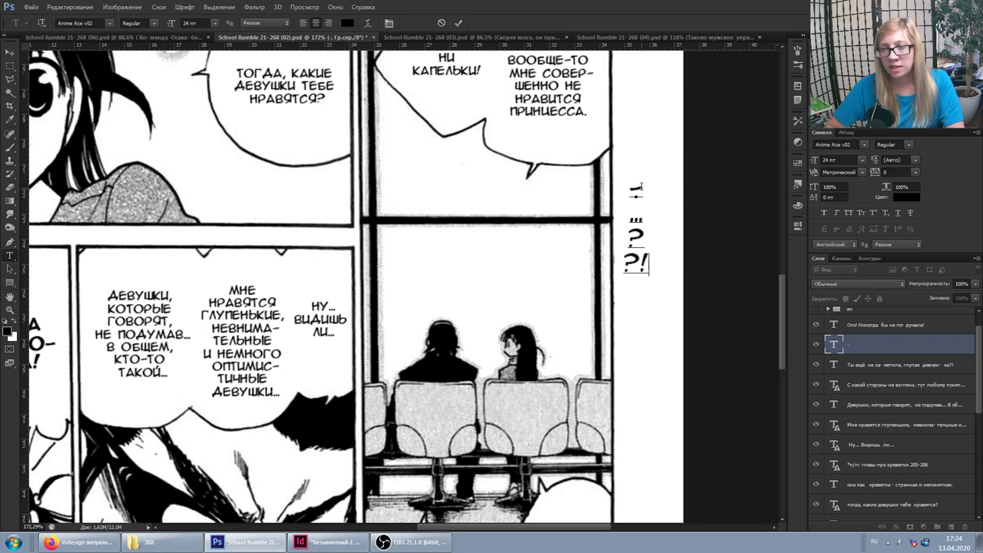
text(?..)
key(Return)
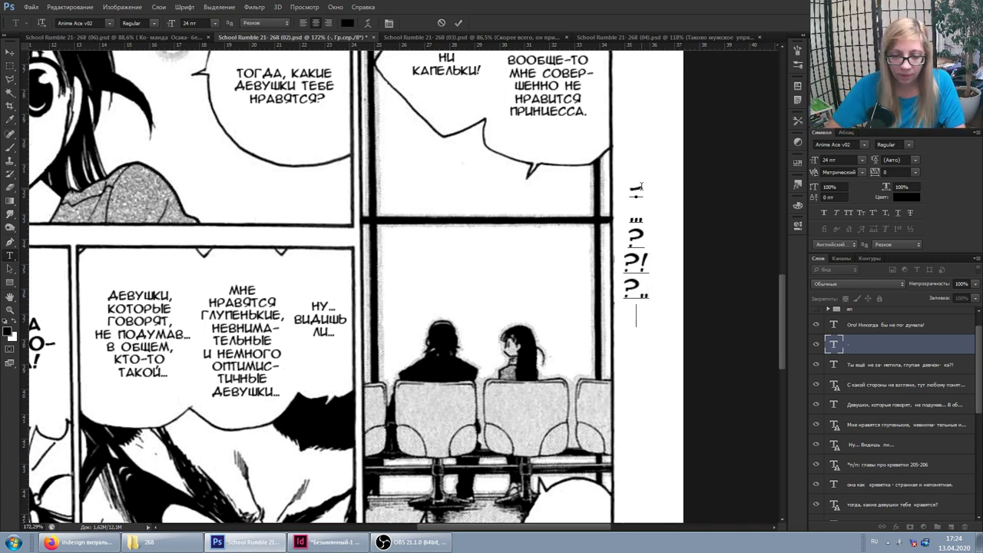
text(!..)
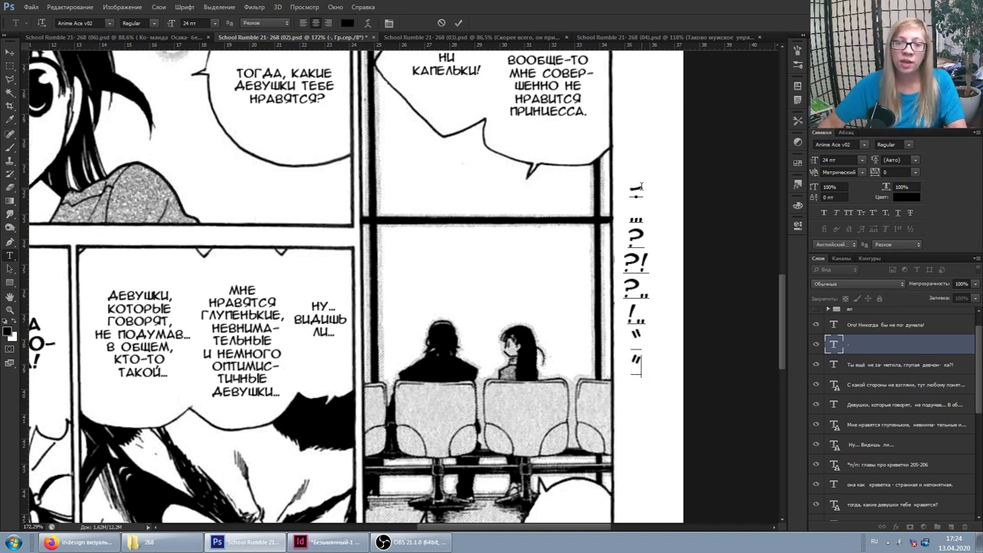
click(12, 255)
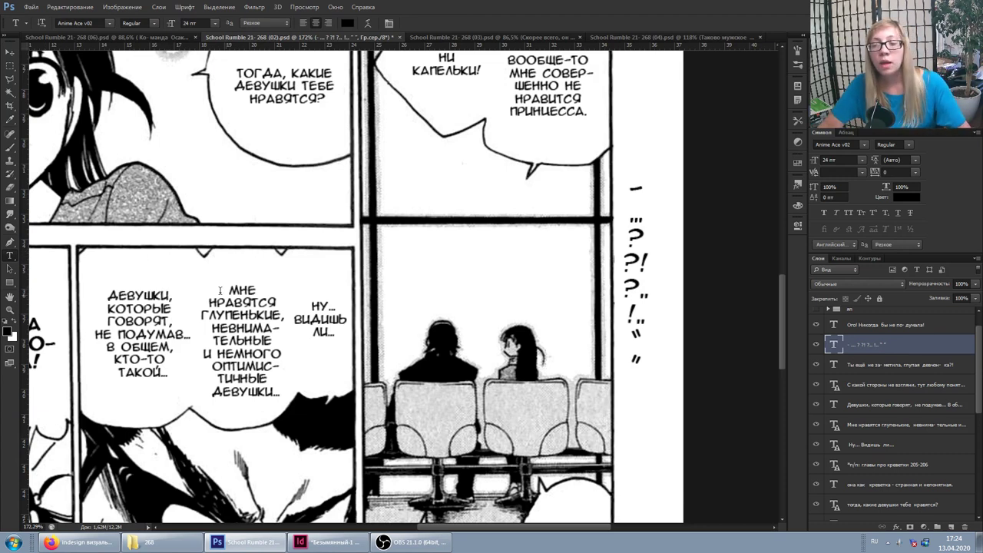
Step: Add the quote mark and slash samples to the punctuation column on new lines
click(638, 338)
drag(636, 342, 631, 355)
text(")
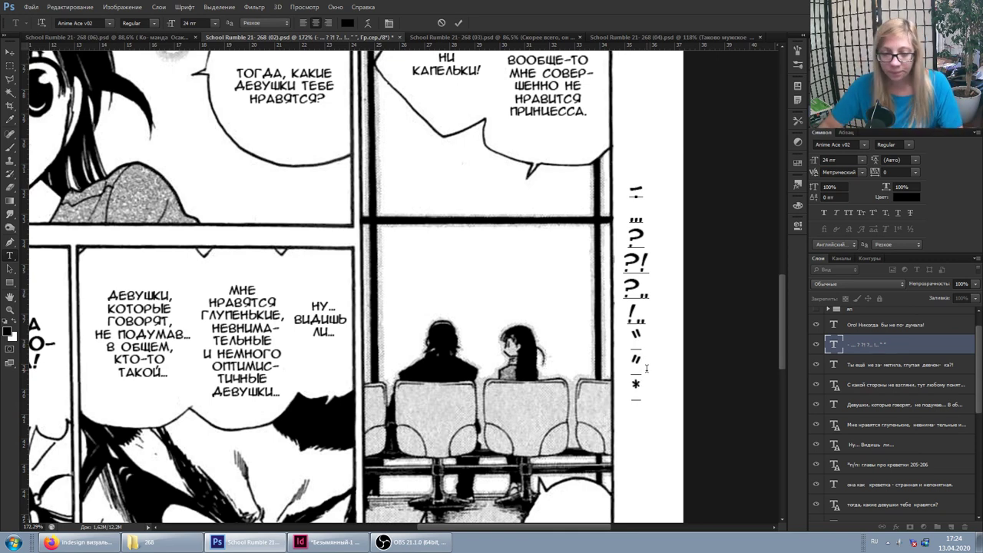
text(/)
key(BackSpace)
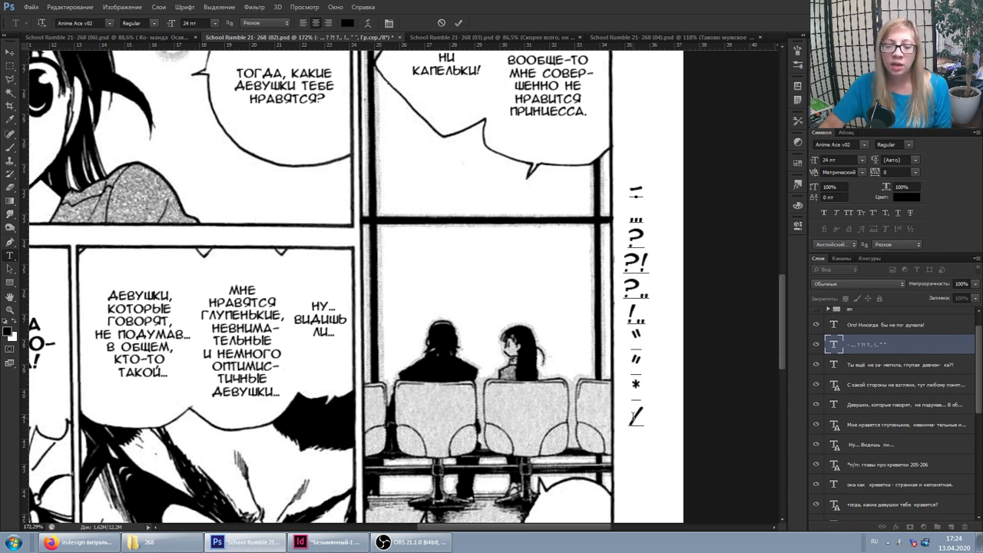
key(Return)
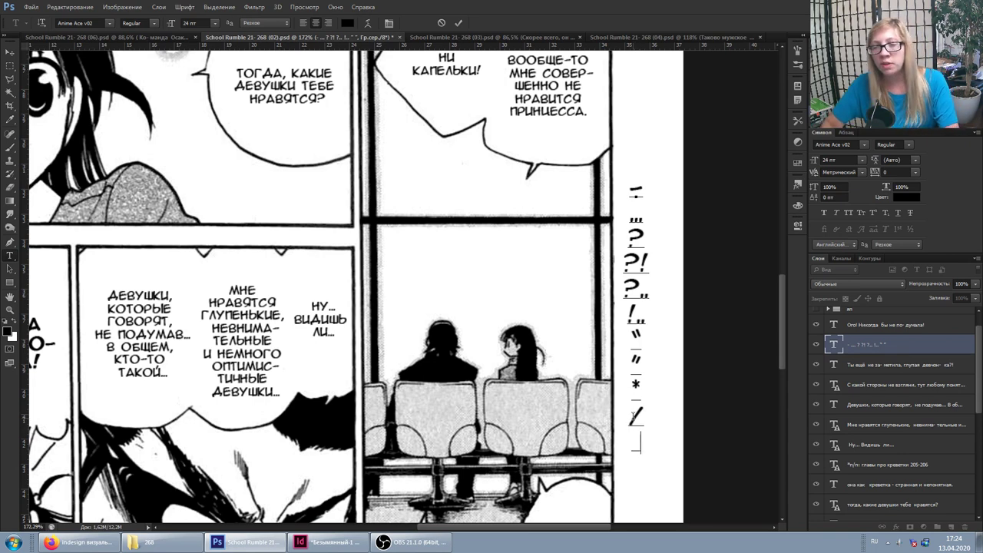
text(!)
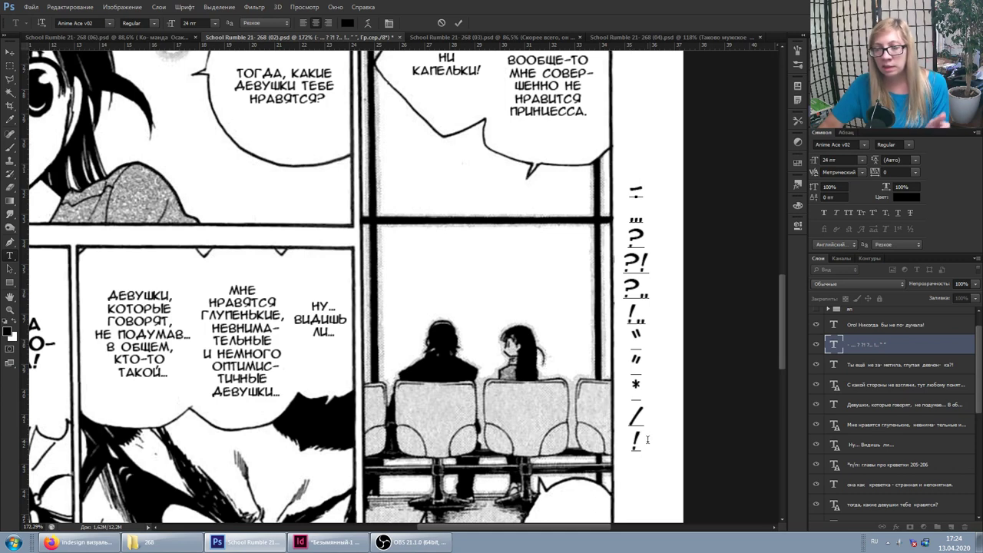
Step: Delete the stray exclamation mark on the column's last line and commit
double_click(634, 442)
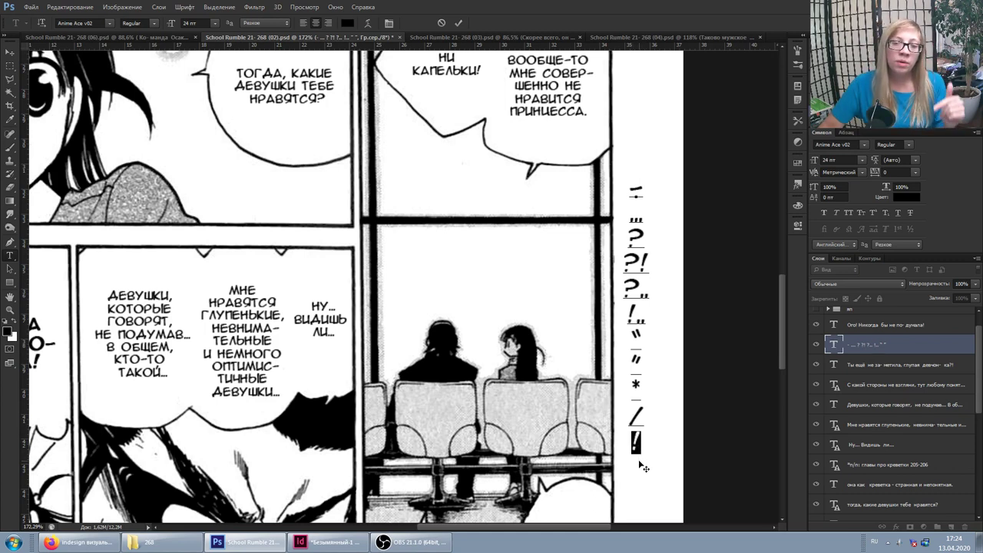
click(638, 444)
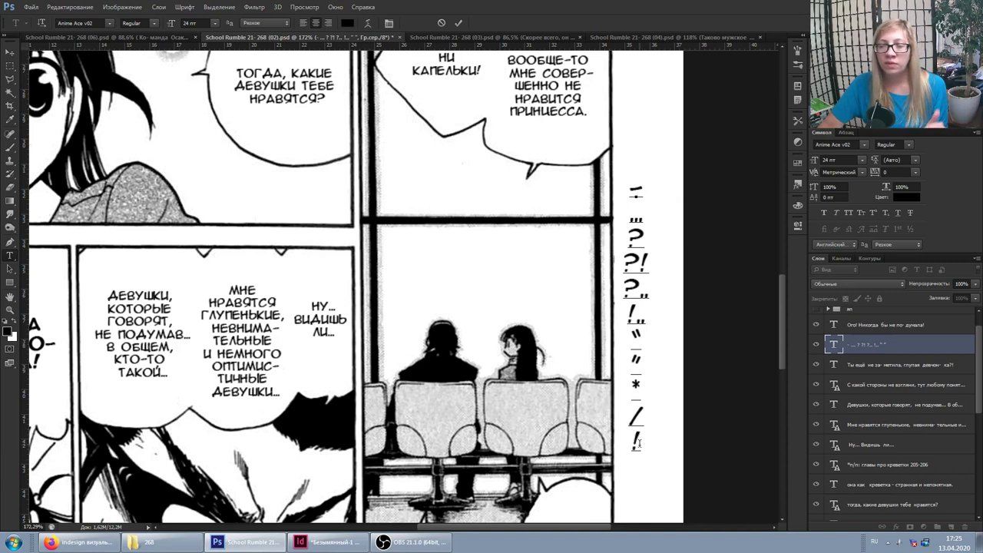
key(BackSpace)
click(862, 343)
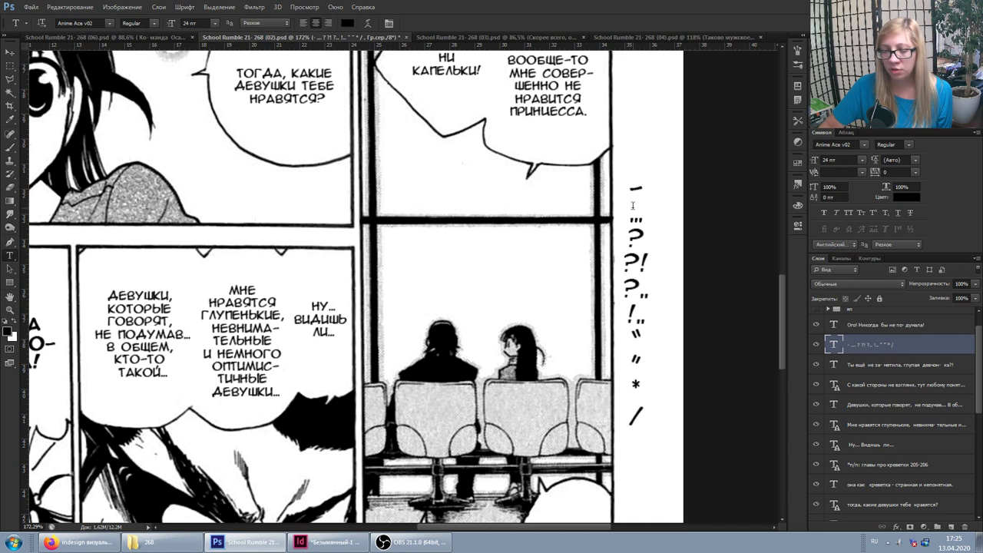
Step: Add the ) and ( round brackets on separate lines and commit the column
click(638, 418)
text())
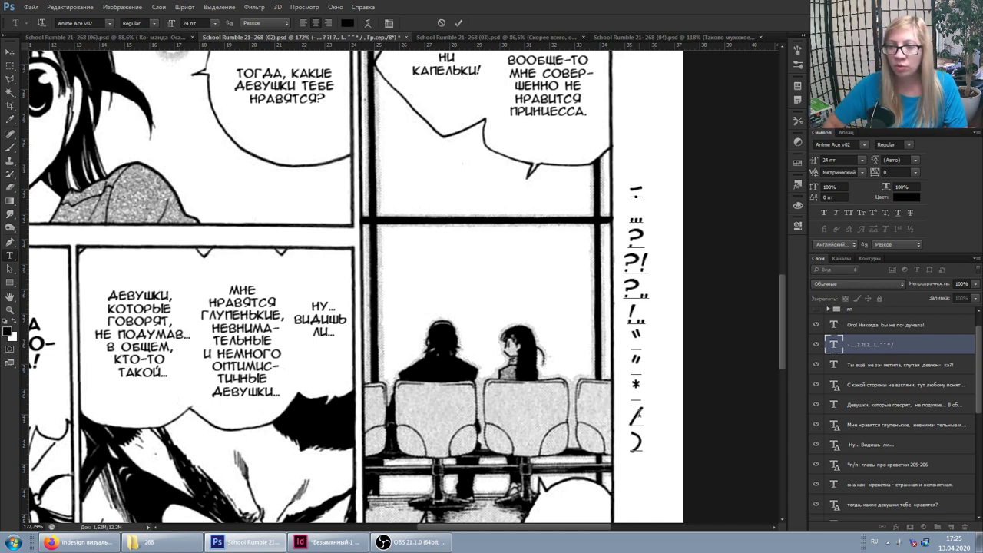
key(Return)
text(()
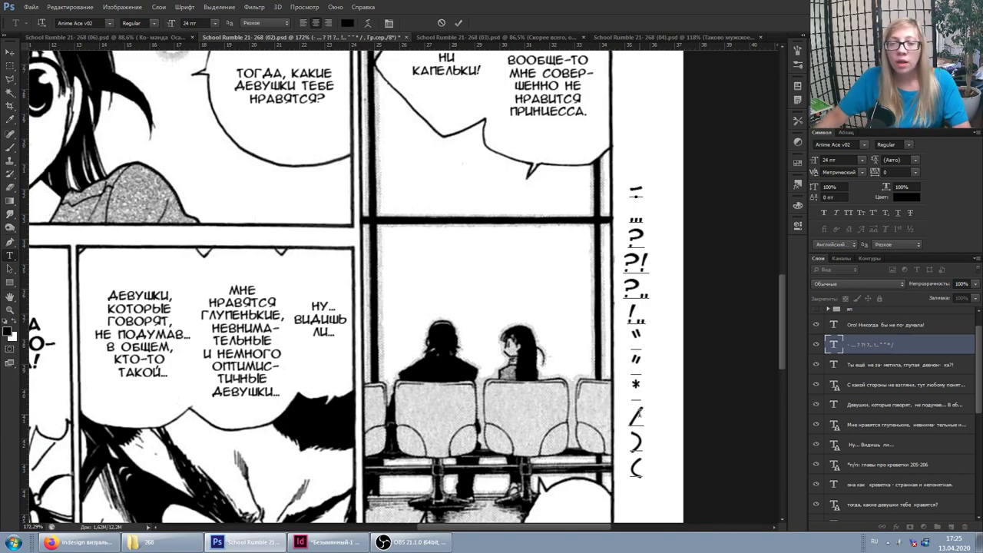
scroll(640, 413, down, 1)
scroll(640, 412, down, 1)
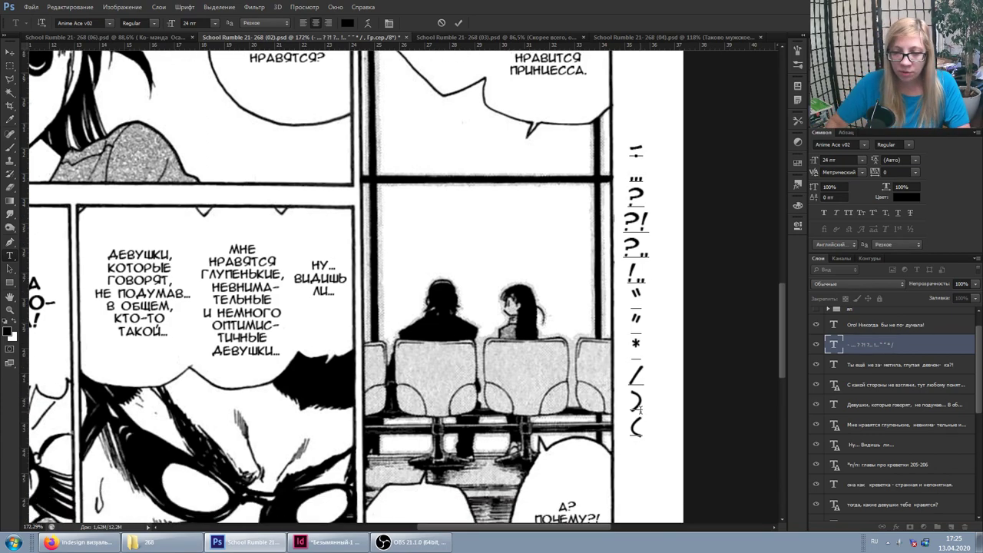
scroll(553, 438, down, 3)
scroll(488, 461, down, 3)
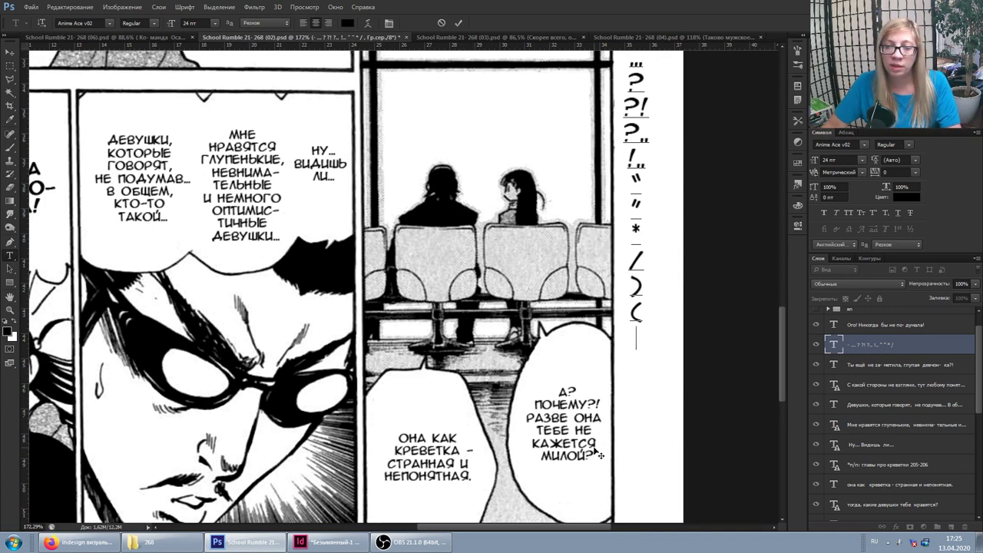
scroll(632, 189, up, 1)
scroll(631, 154, up, 1)
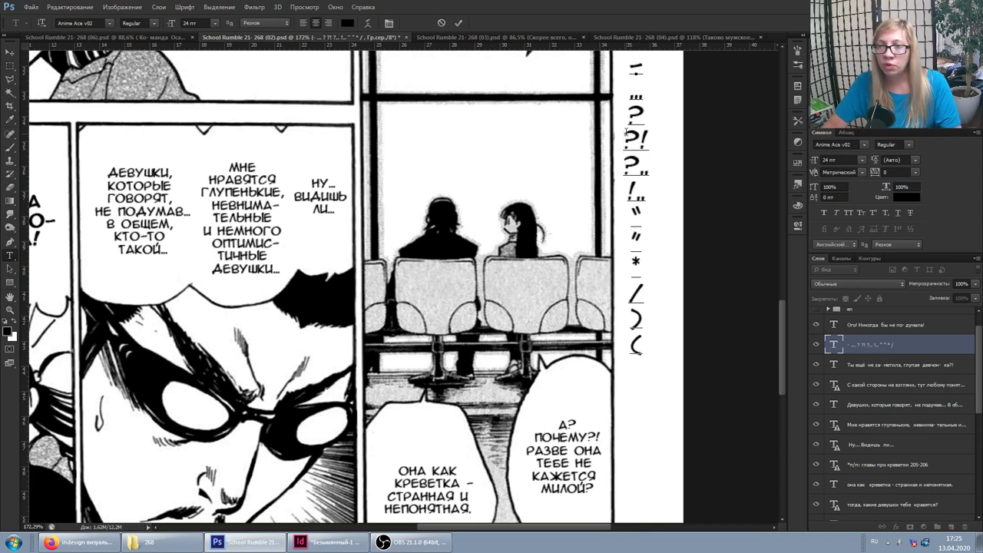
click(627, 163)
click(627, 192)
click(628, 198)
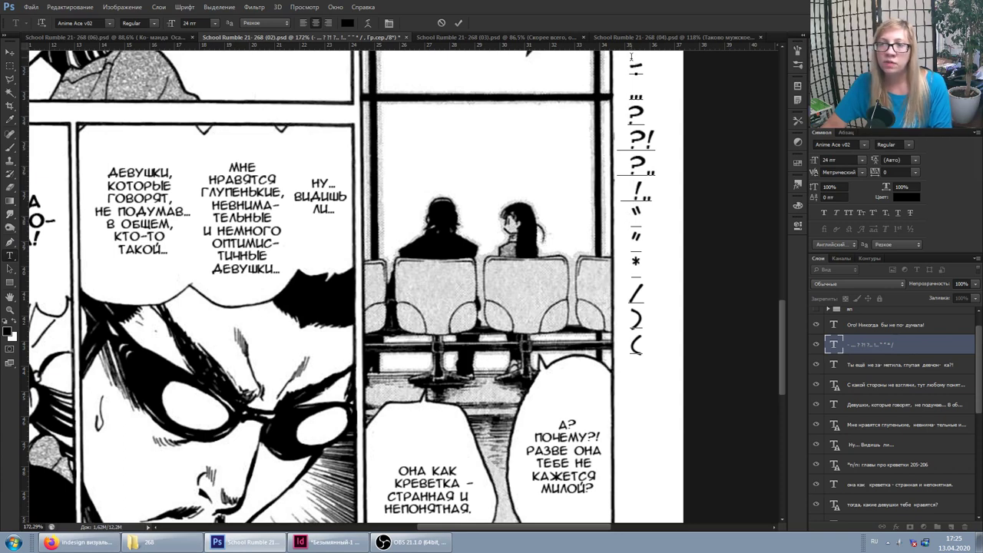
key(ctrl+Return)
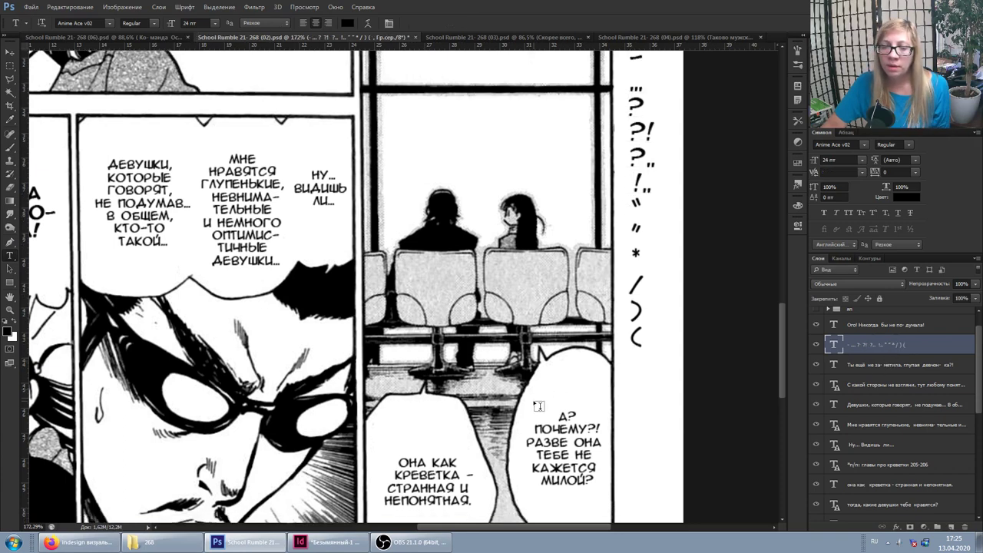
Step: Select the dash ending the first line of the ОНА КАК КРЕВЕТКА bubble
scroll(461, 414, down, 2)
click(464, 448)
drag(437, 451, 480, 451)
scroll(653, 491, up, 3)
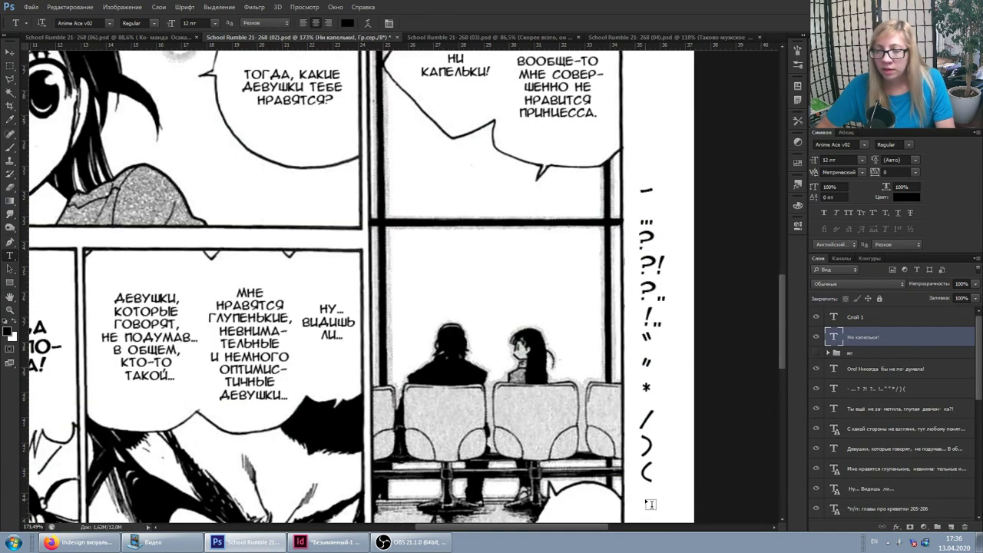
Step: Add < and > angle bracket lines to the punctuation column and commit
click(657, 494)
key(Return)
text(<)
key(Return)
text(>)
scroll(663, 493, down, 1)
key(ctrl+Return)
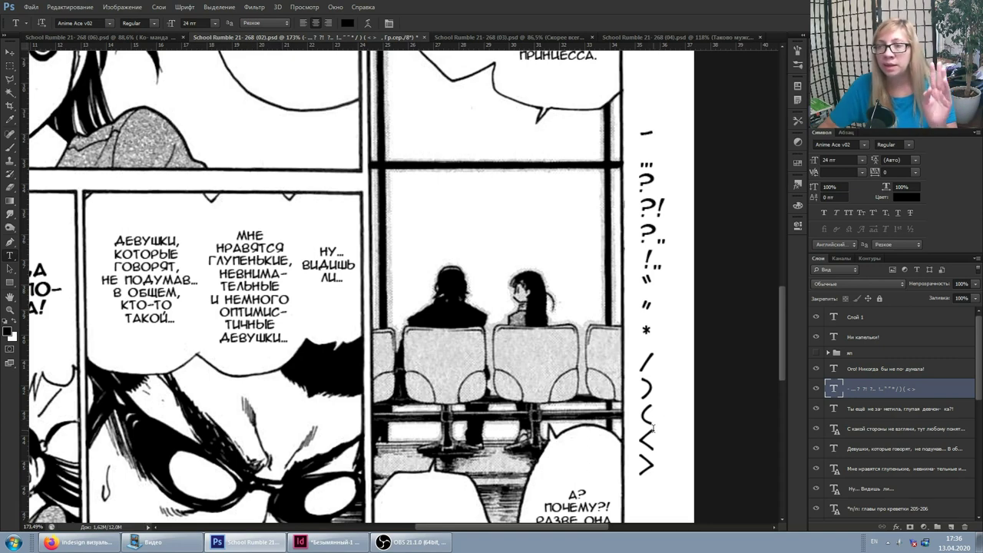
Step: Scroll up to the Ни капельки! bubble and click into its text
scroll(681, 340, up, 1)
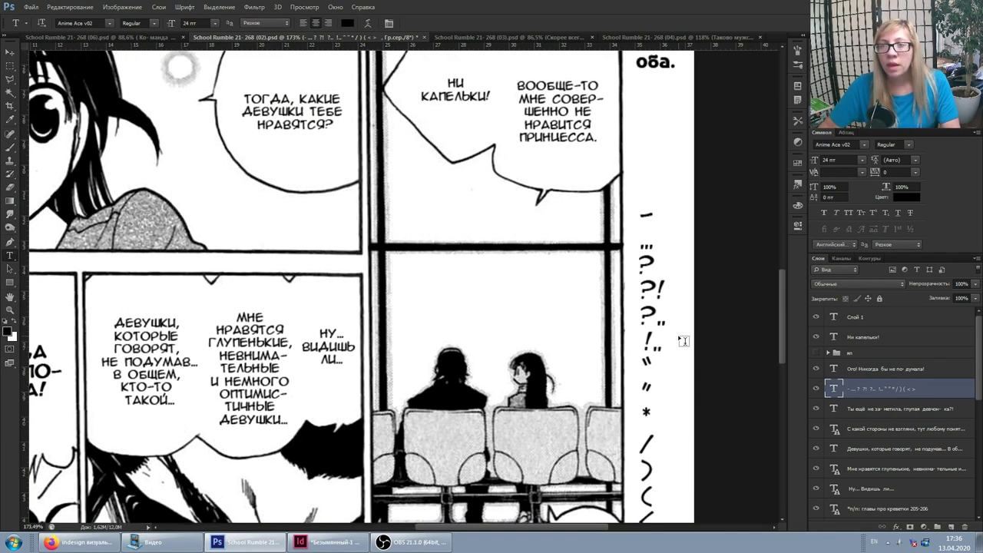
scroll(681, 345, up, 2)
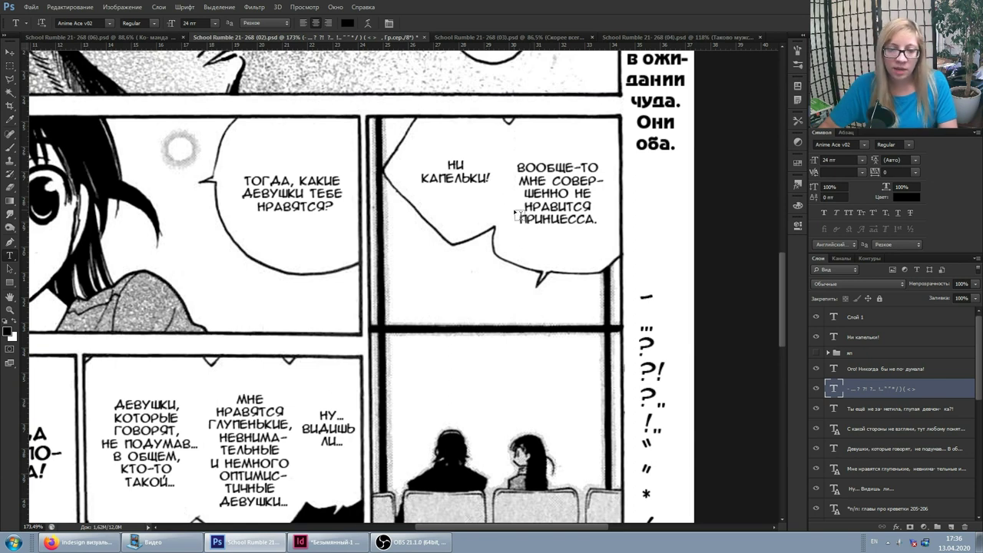
scroll(523, 218, up, 1)
click(454, 183)
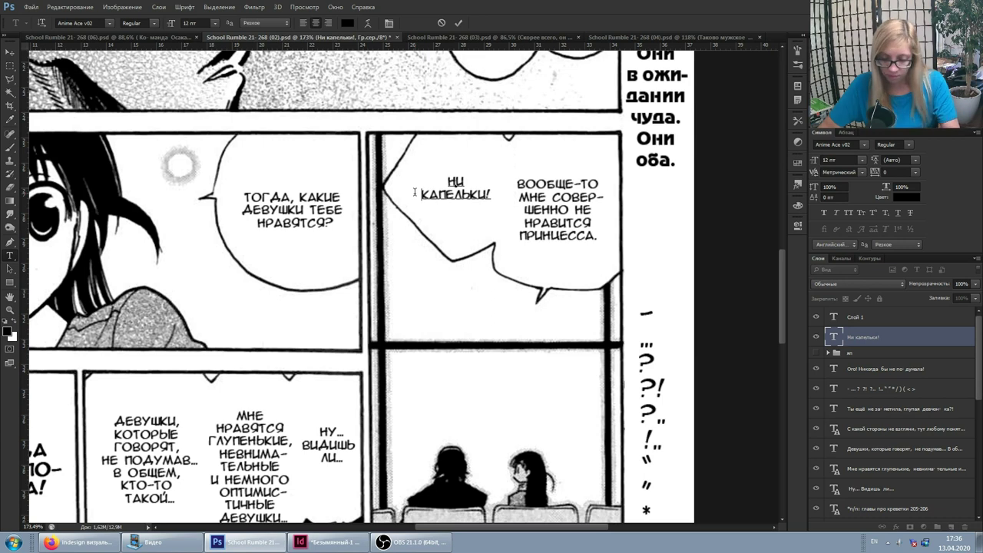
Step: Inspect the break before КАПЕЛЬКИ! and the end of the ВООБЩЕ-ТО … ПРИНЦЕССА bubble text
drag(425, 195, 416, 195)
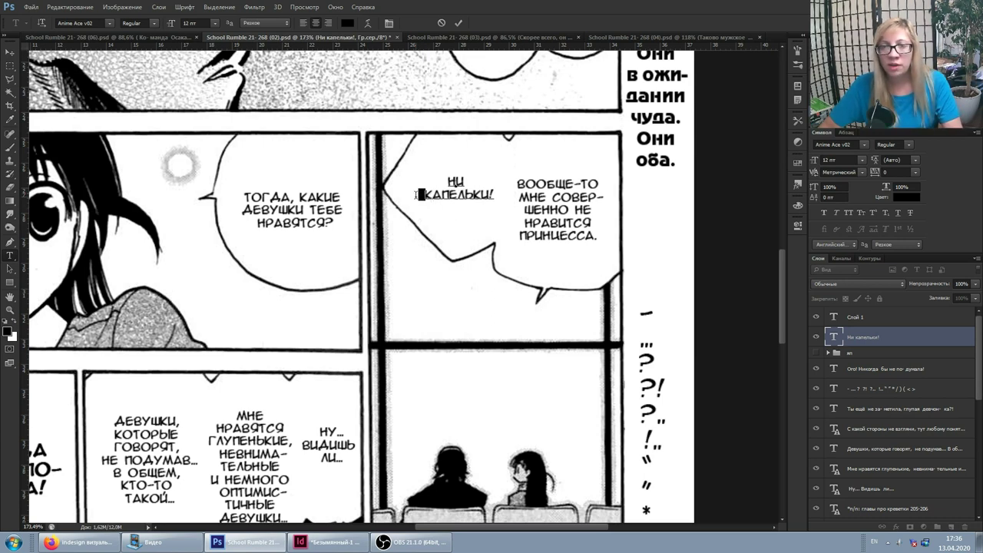
key(ctrl+Return)
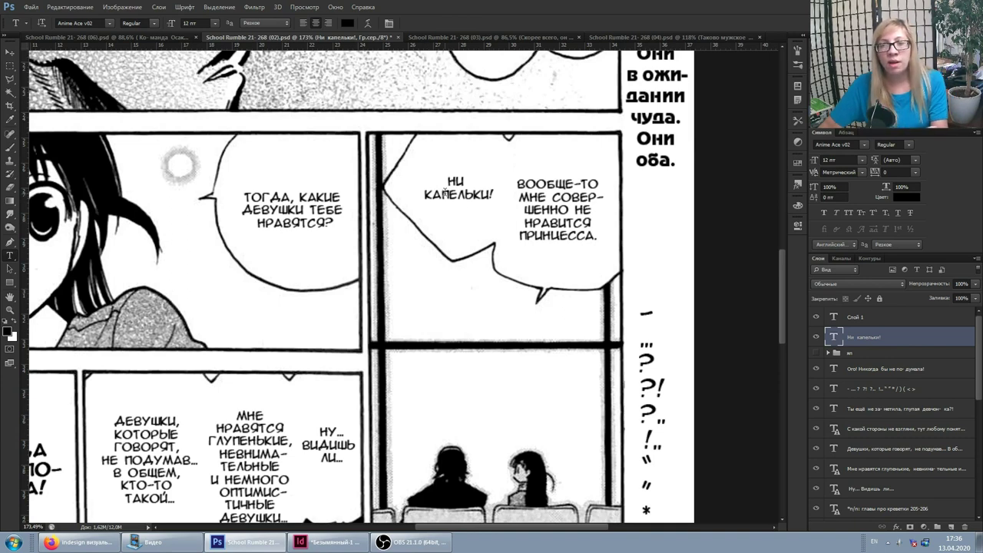
drag(427, 194, 417, 195)
click(492, 195)
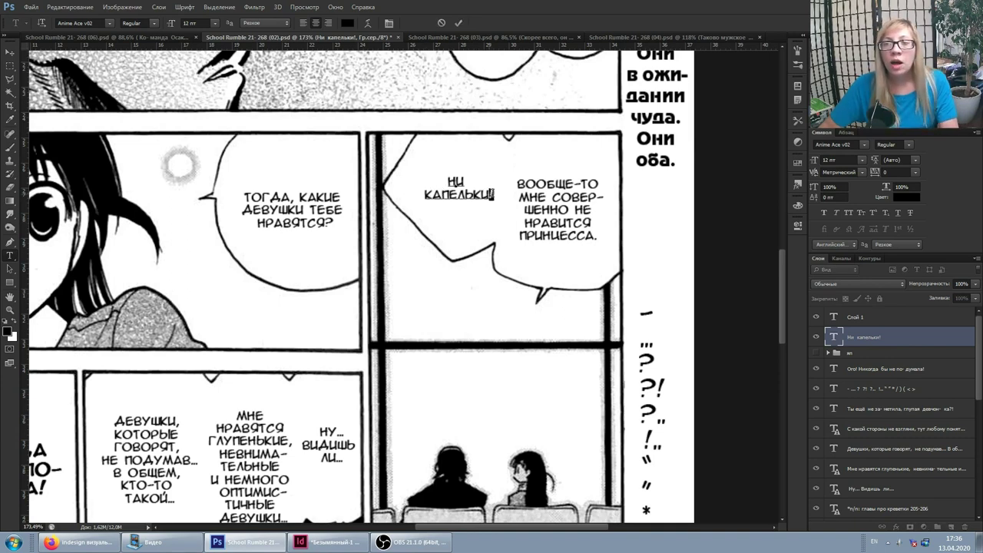
click(529, 235)
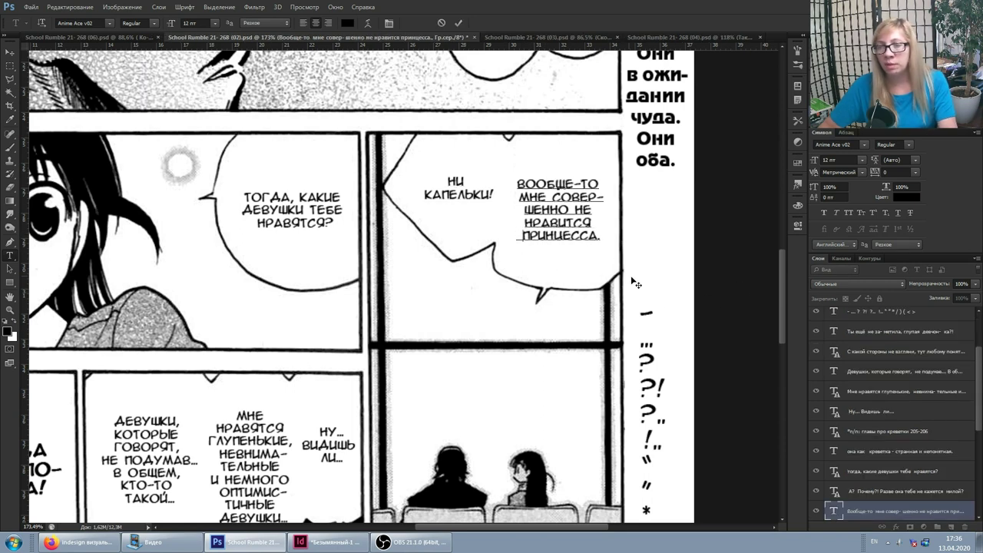
click(599, 235)
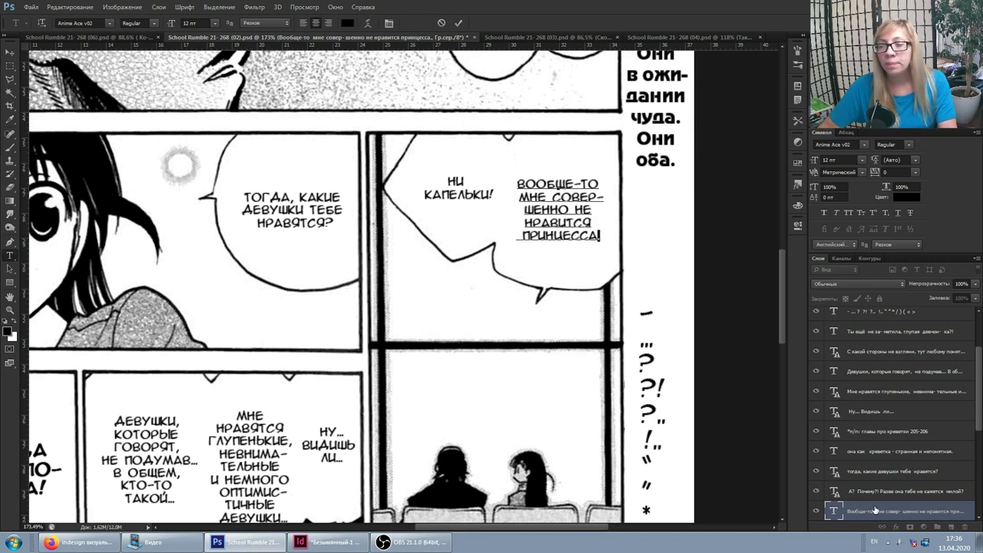
click(875, 510)
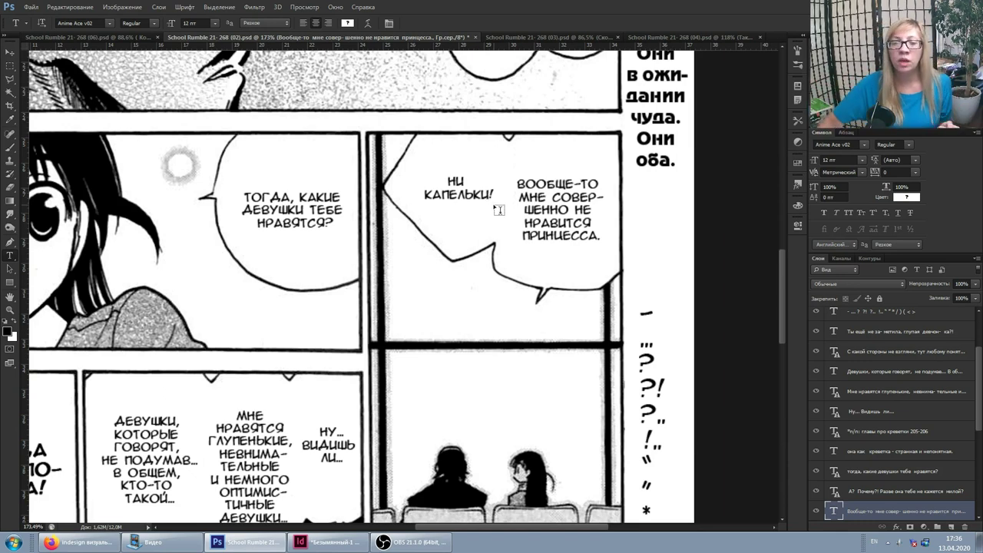
Step: Delete the stray space before КАПЕЛЬКИ! and commit the НИ КАПЕЛЬКИ! text
click(489, 194)
drag(475, 189, 424, 194)
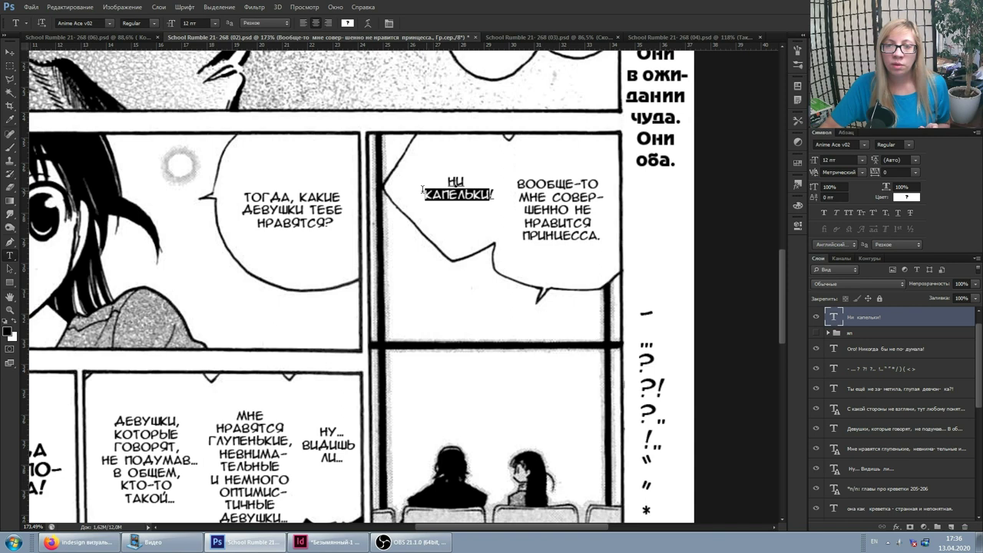
click(425, 194)
key(BackSpace)
click(871, 313)
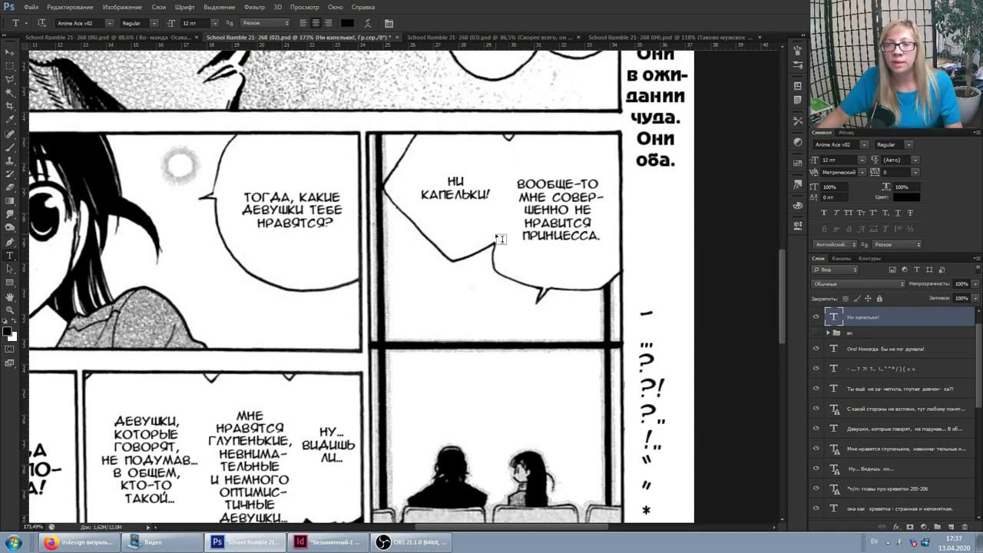
scroll(561, 238, up, 3)
Step: Replace the exclamation mark after ПРИНЦЕССА with a period
click(491, 229)
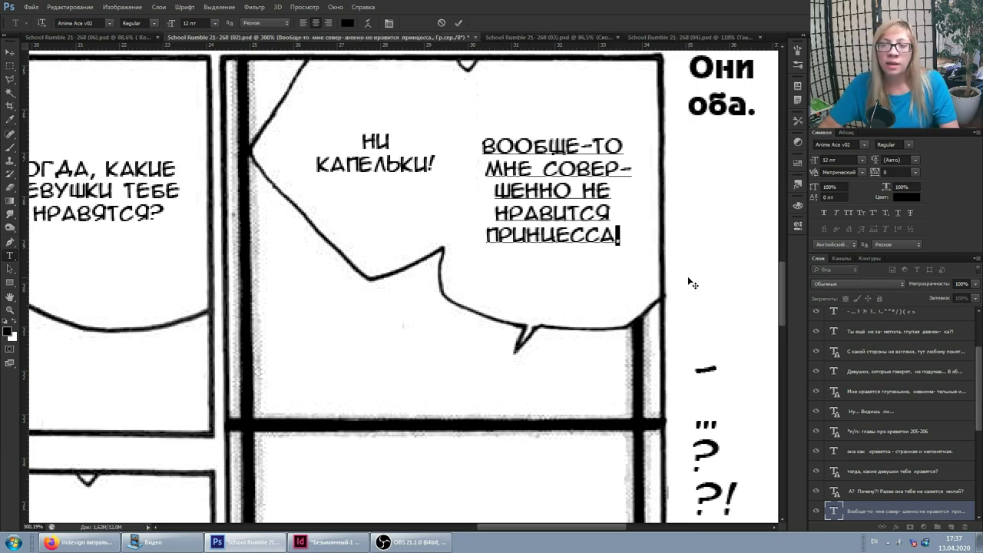
key(BackSpace)
text(!)
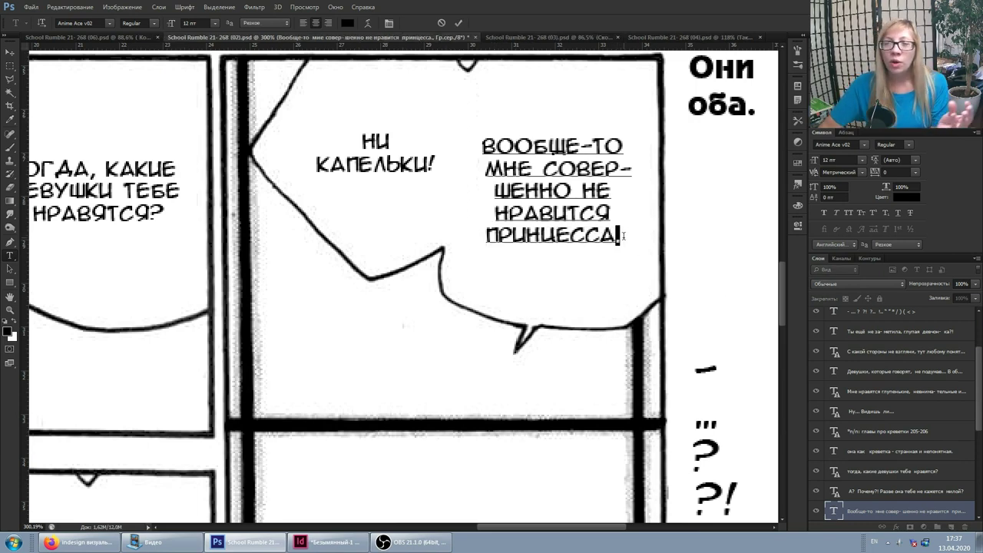
key(BackSpace)
text(.)
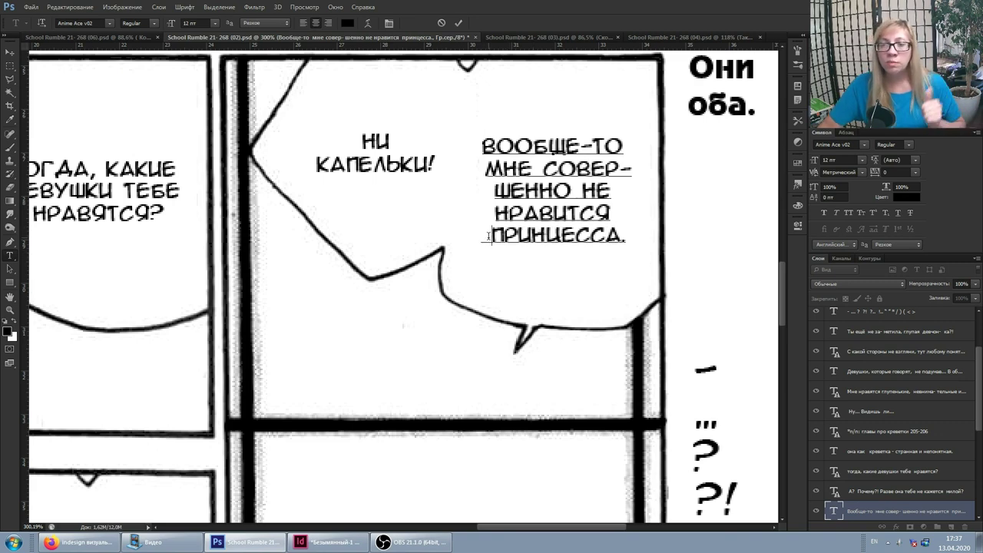
Step: Scale the space before ПРИНЦЕССА. down to 50%, then to 30%
drag(490, 236, 482, 236)
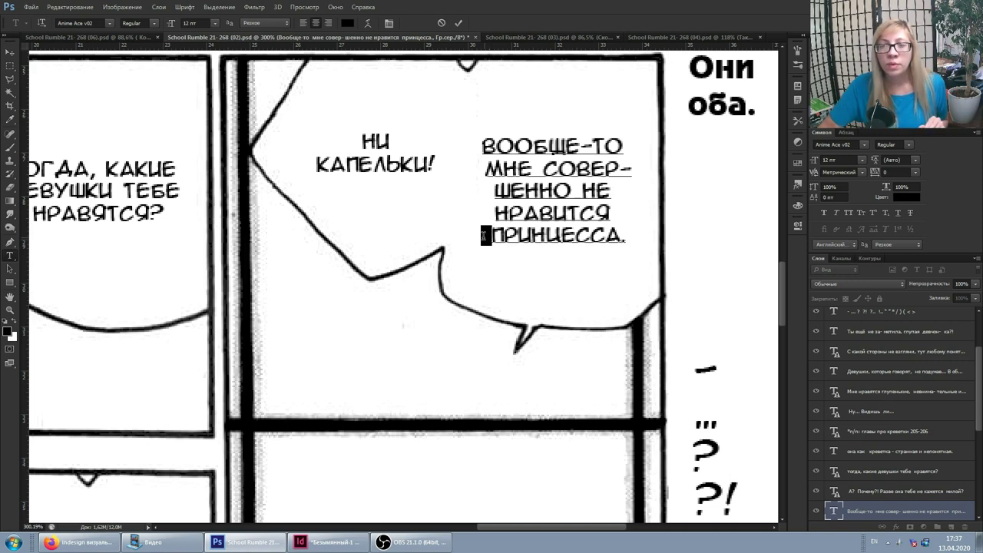
scroll(484, 234, up, 2)
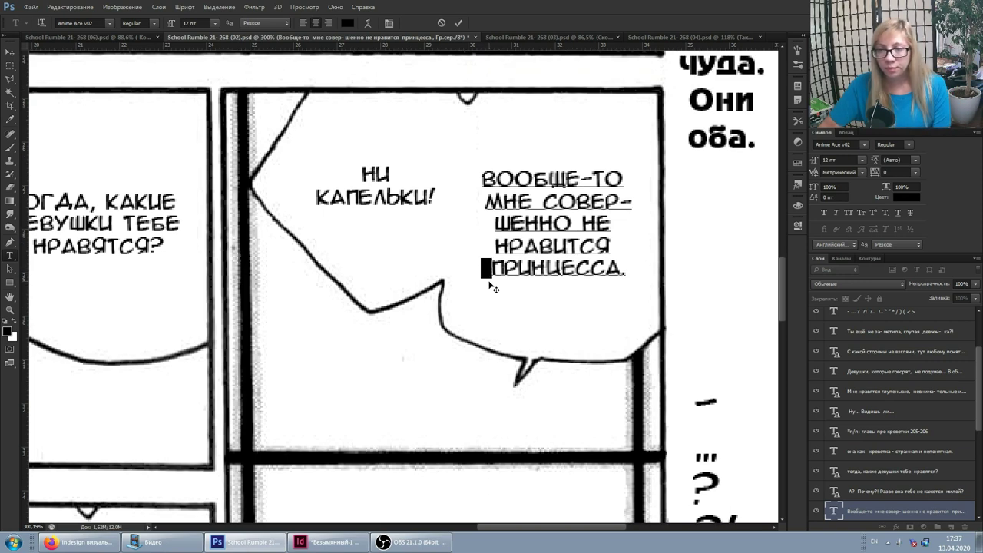
click(907, 186)
drag(914, 187, 897, 187)
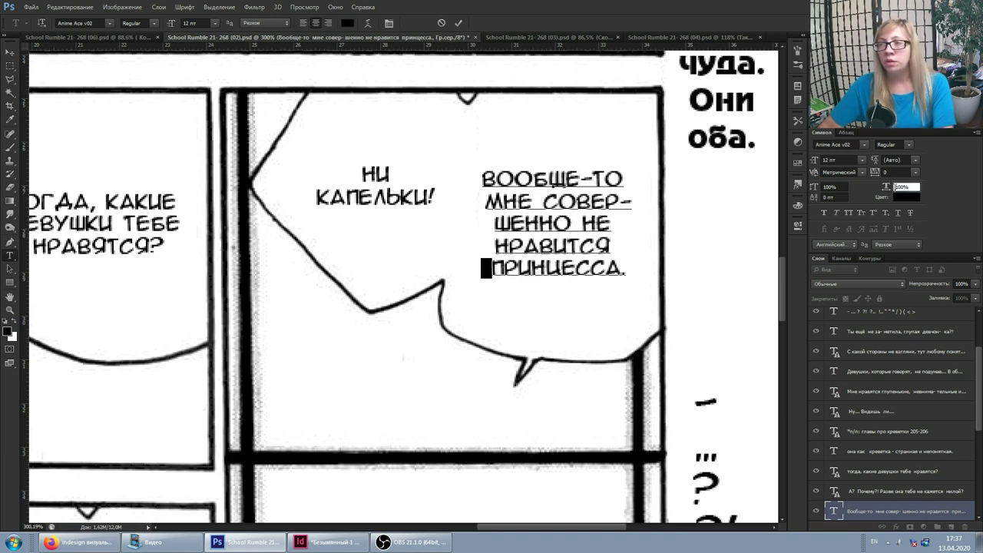
text(50)
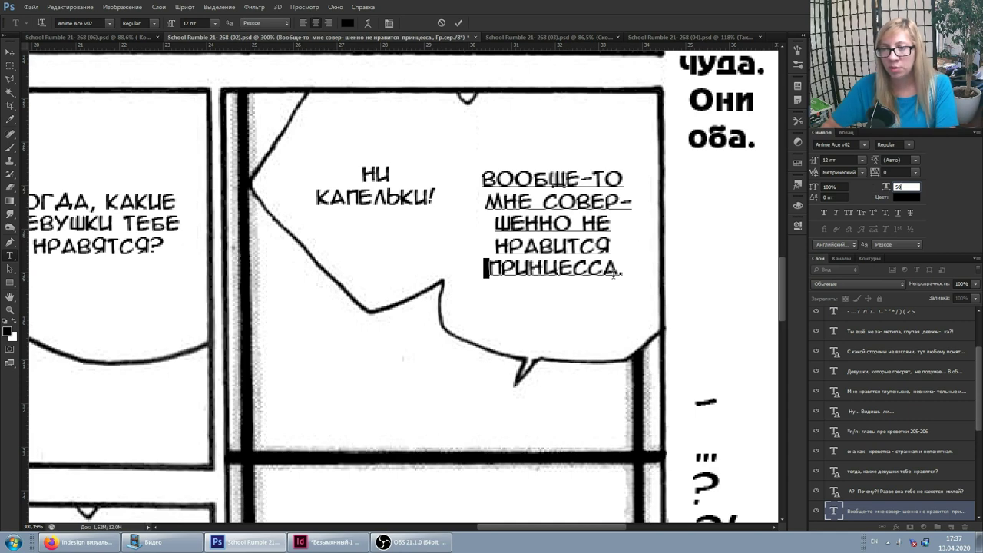
click(621, 266)
click(489, 268)
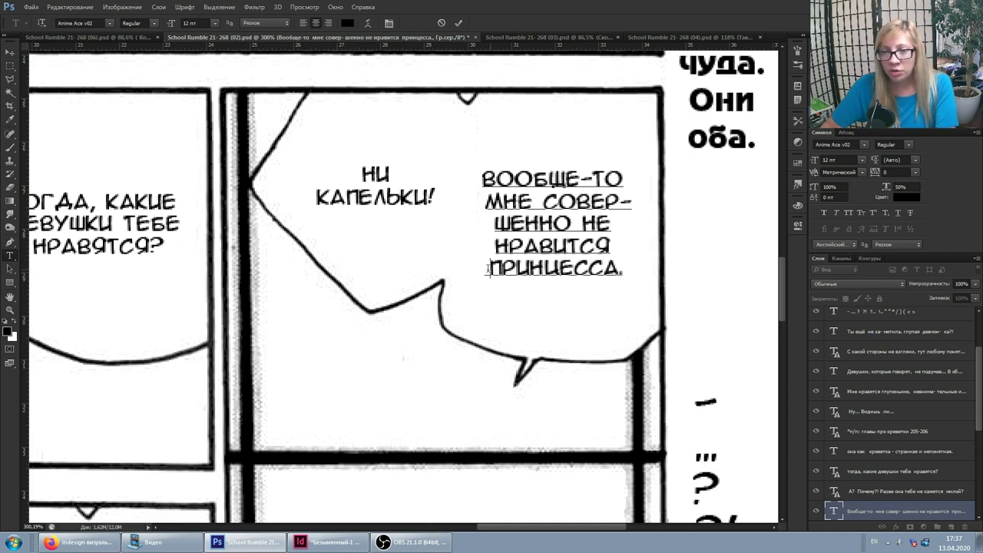
click(903, 187)
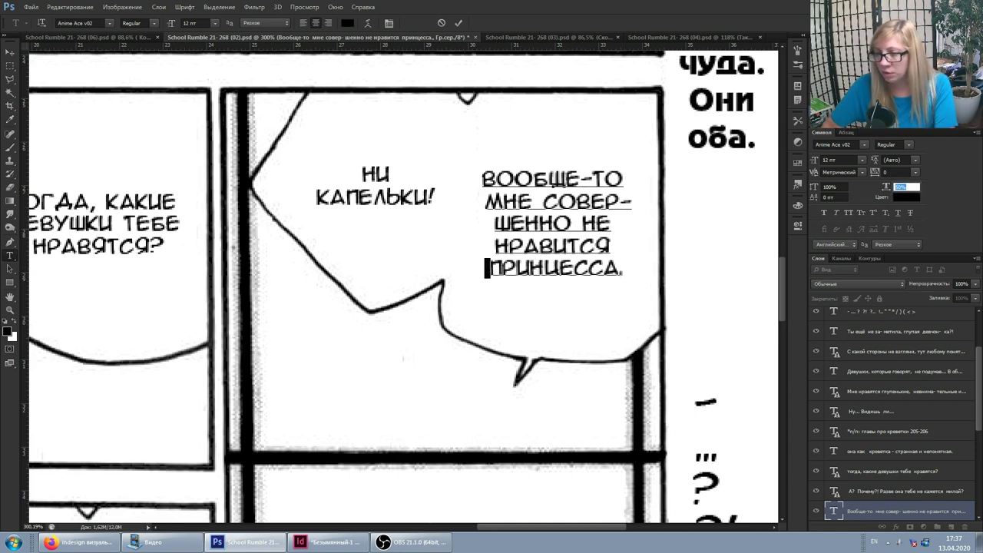
text(30)
Step: Set the ПРИНЦЕССА word back to 100% scale, undo two edits and commit the text
click(619, 268)
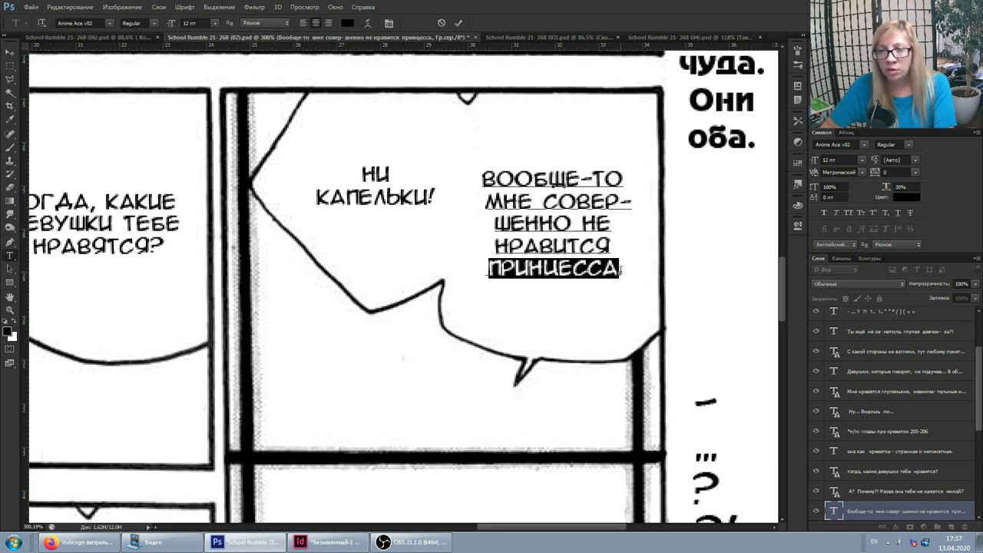
click(619, 267)
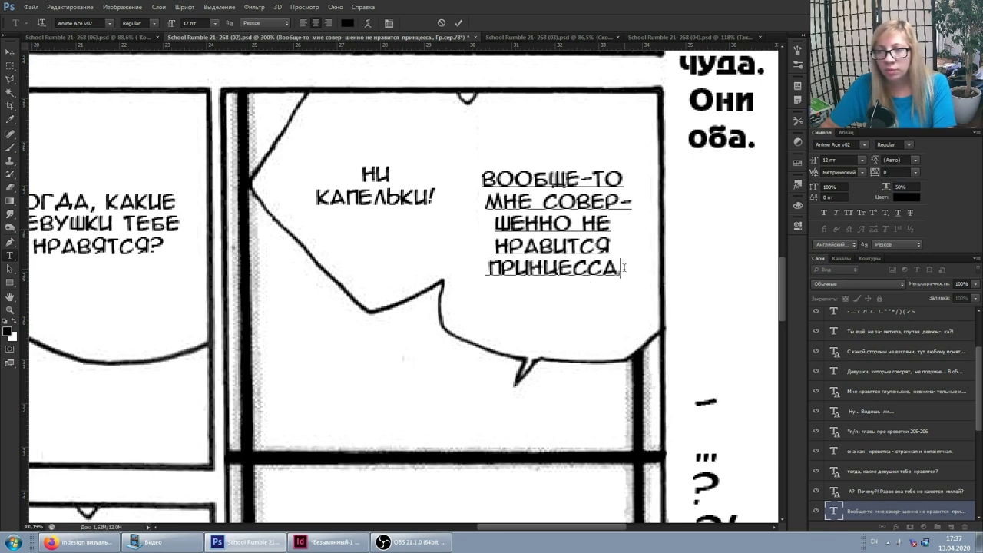
double_click(618, 267)
click(618, 268)
click(883, 189)
text(100)
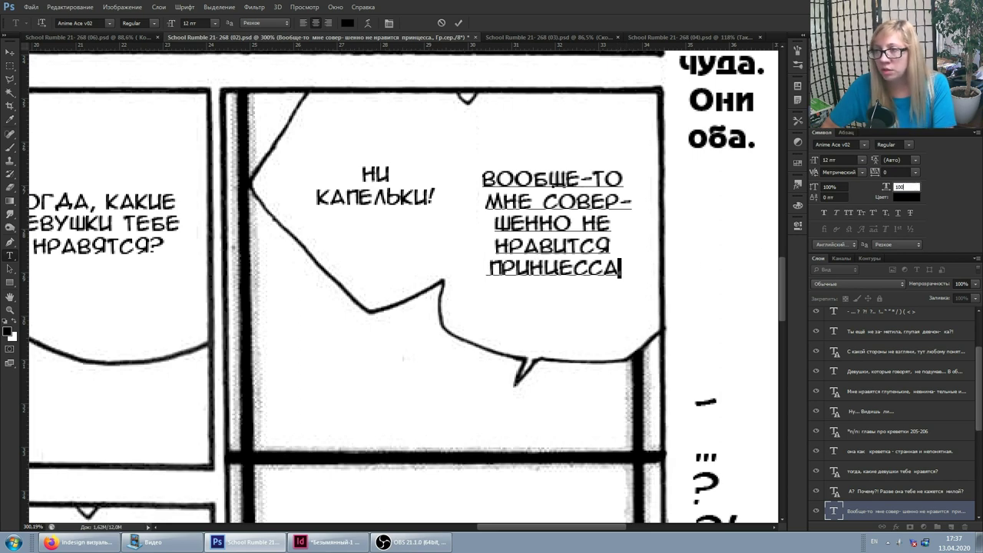
key(Return)
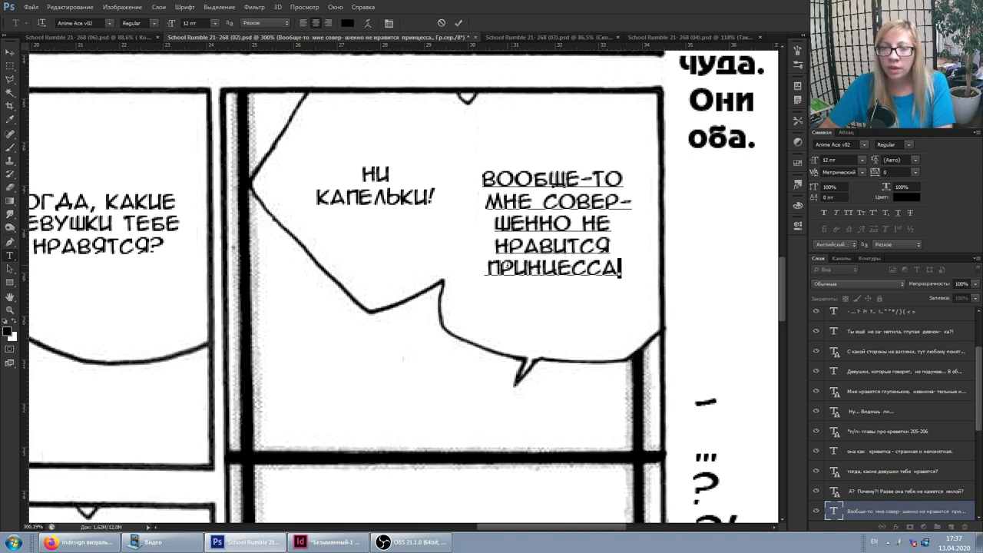
click(485, 268)
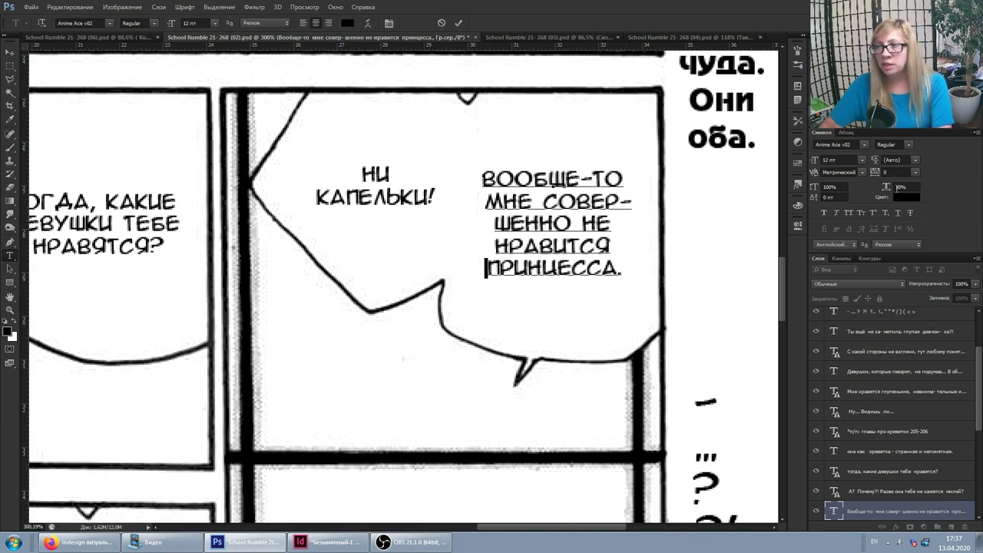
key(ctrl+z)
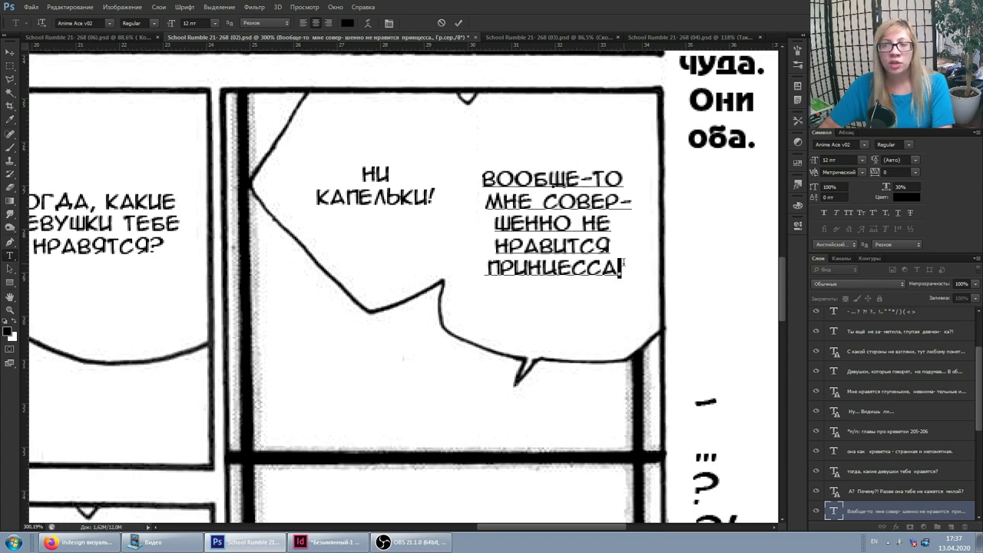
key(ctrl+z)
key(ctrl+Return)
scroll(400, 292, down, 1)
Step: Re-enter the ВООБЩЕ-ТО text and redo the line break before ПРИНЦЕССА
scroll(575, 400, down, 2)
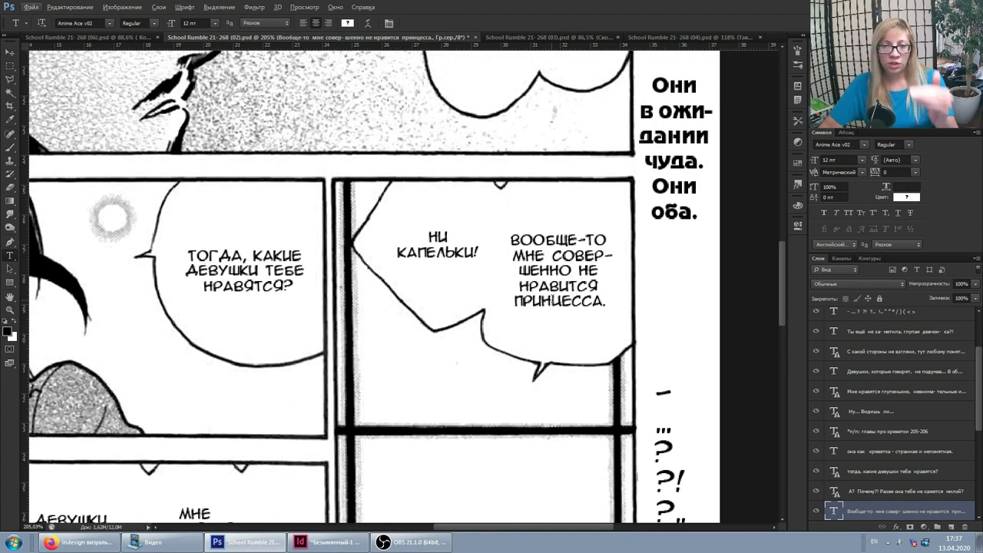
drag(510, 301, 616, 299)
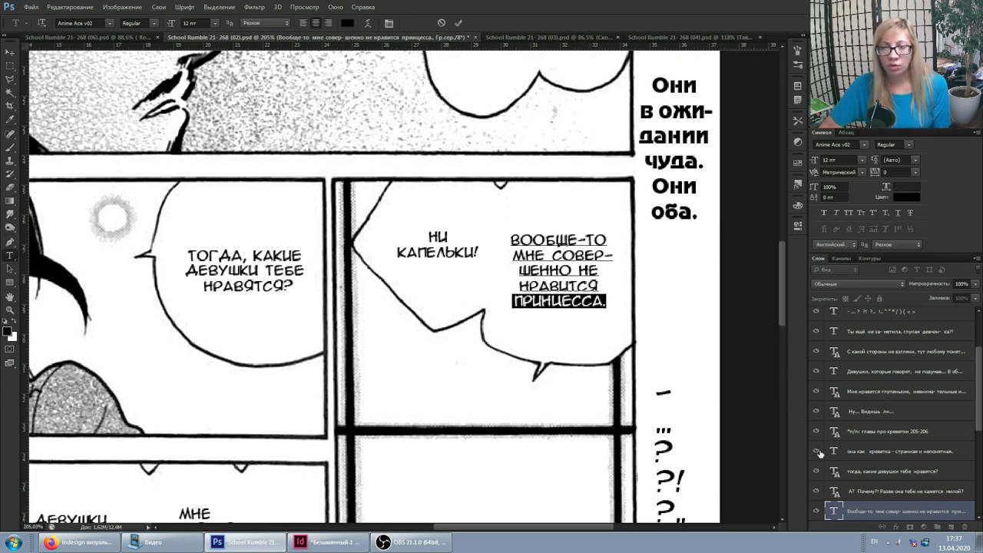
key(ctrl+Return)
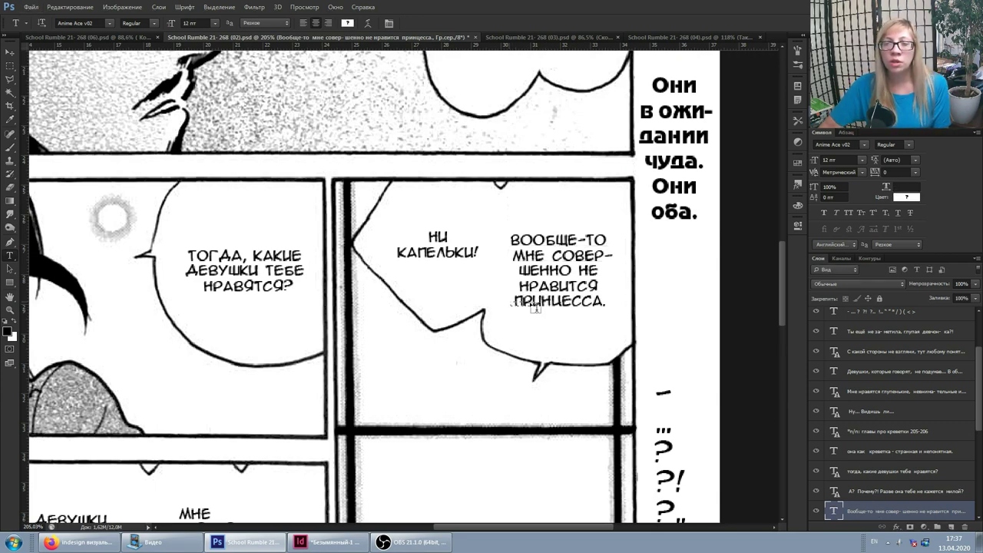
click(545, 298)
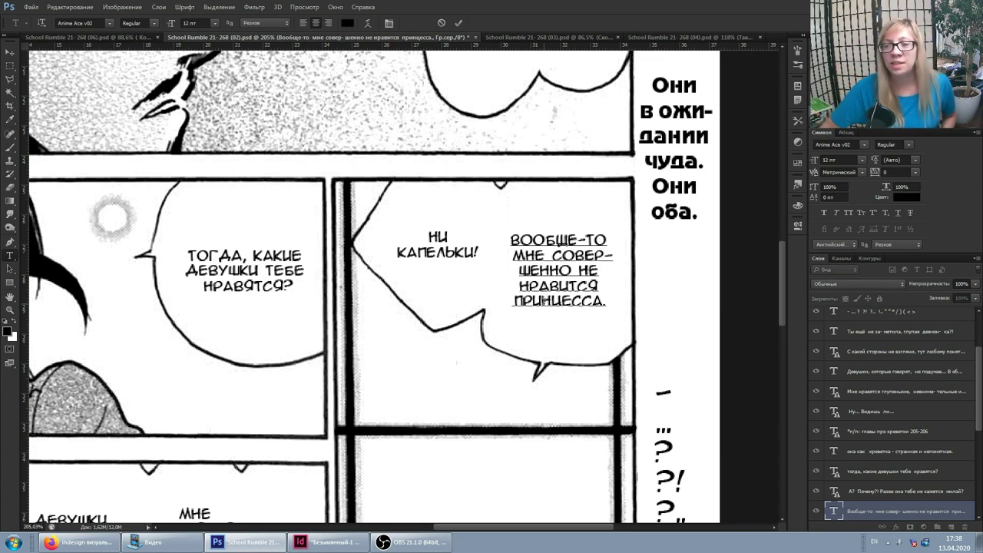
click(514, 300)
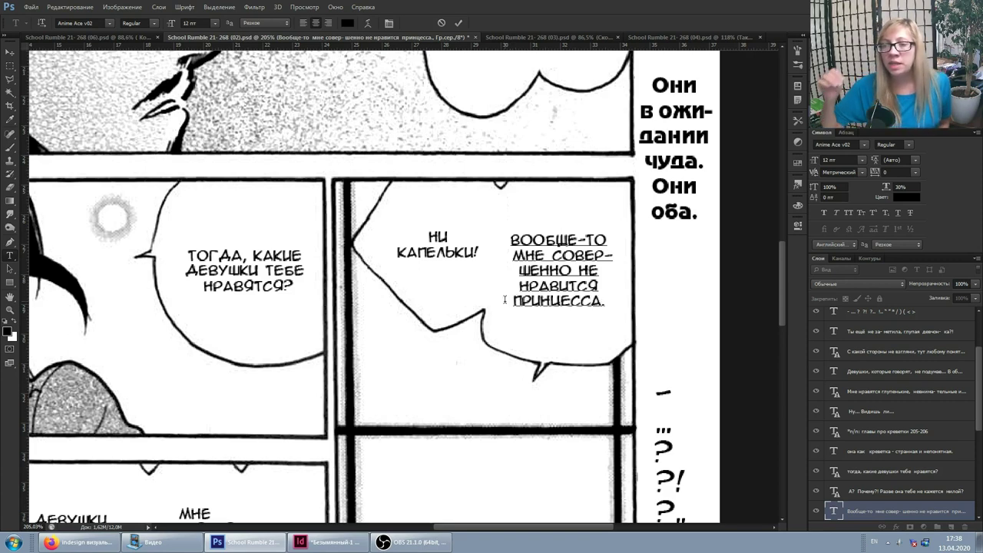
key(BackSpace)
key(Return)
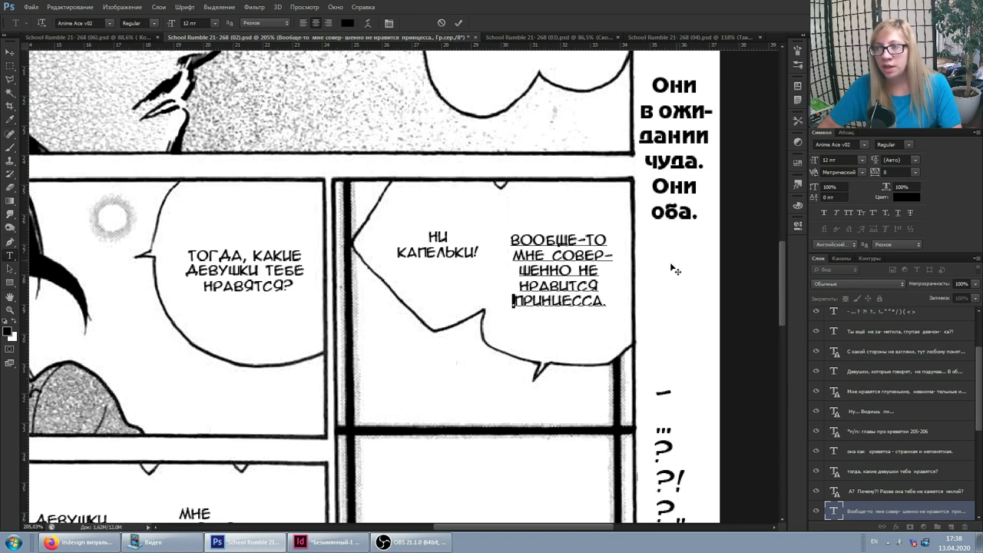
Step: Set white text colour and delete the space before МНЕ СОВЕР- in the ВООБЩЕ-ТО bubble
click(895, 197)
click(681, 169)
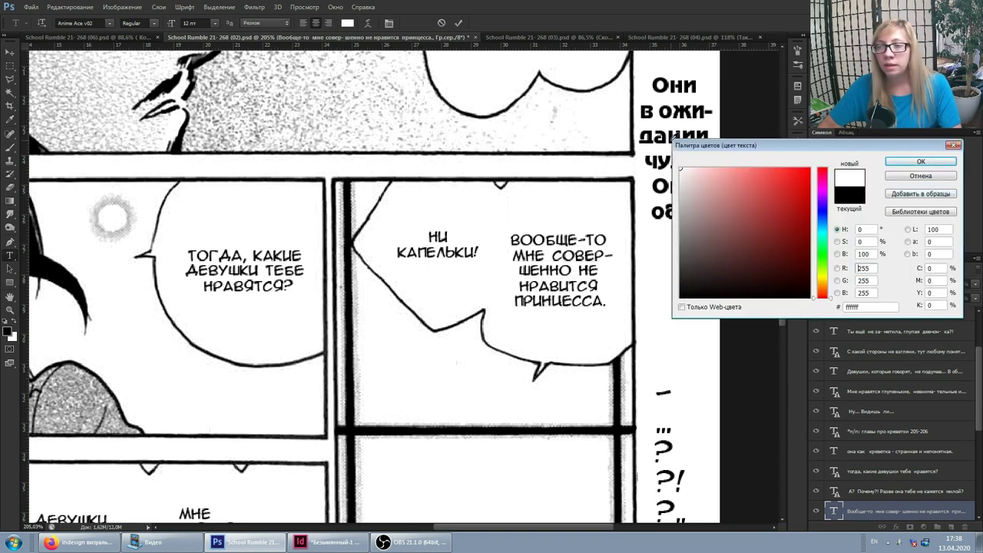
click(924, 162)
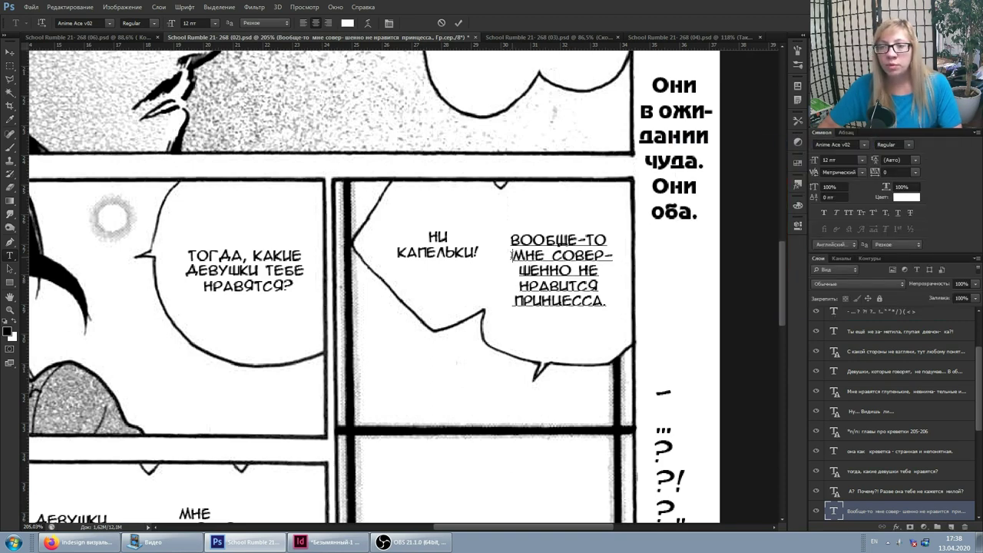
key(BackSpace)
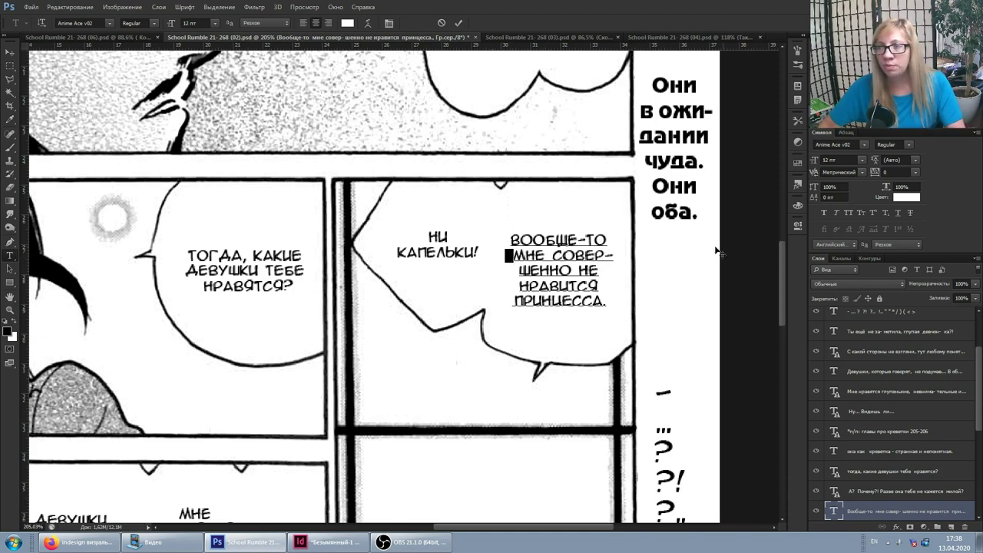
click(907, 198)
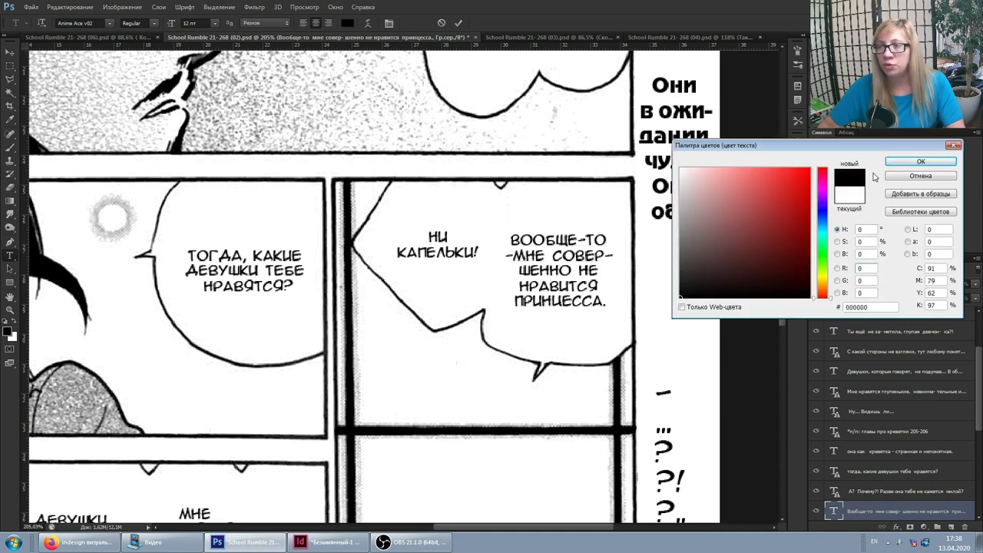
click(920, 176)
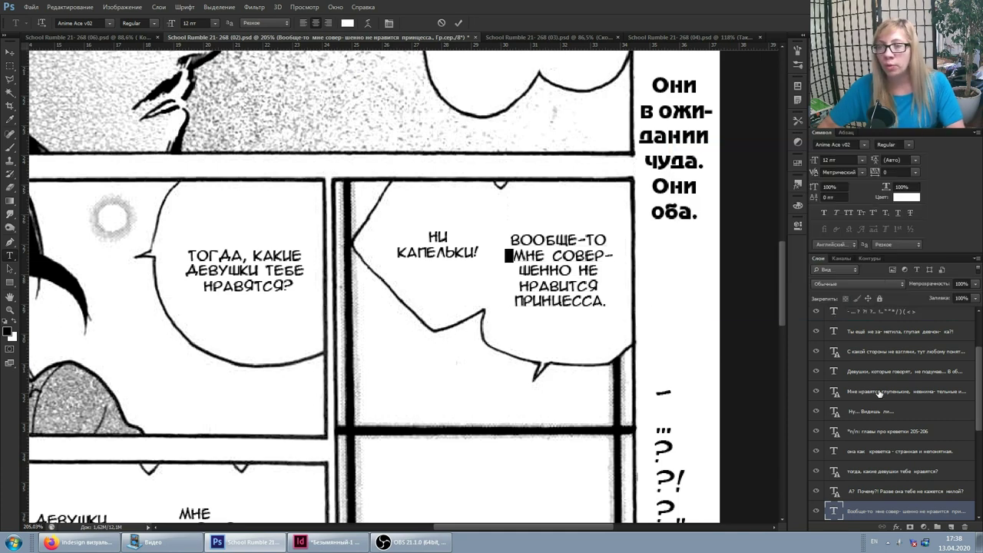
click(894, 493)
Step: Colour the character before КАПЕЛЬКИ! white (#ffffff) to balance the НИ КАПЕЛЬКИ! bubble
click(418, 248)
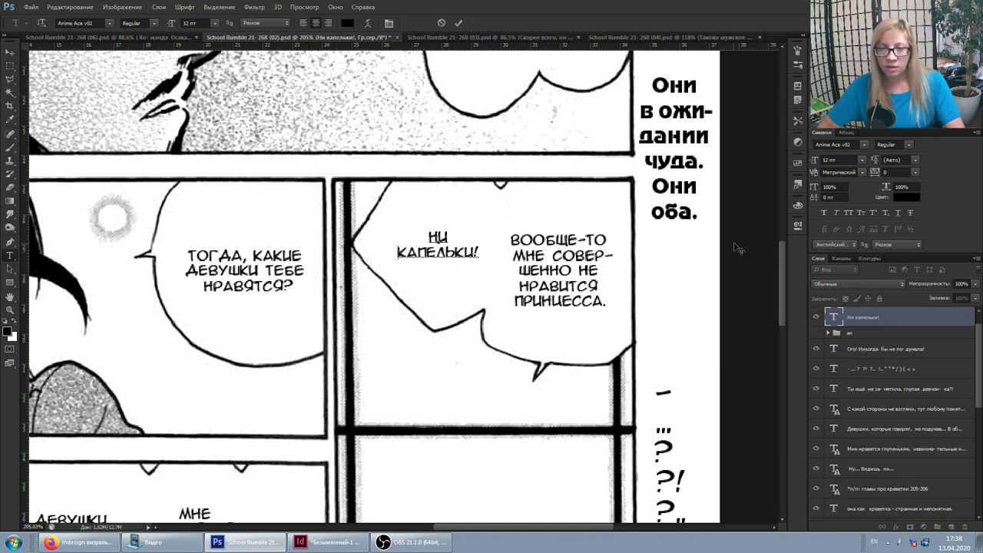
click(394, 251)
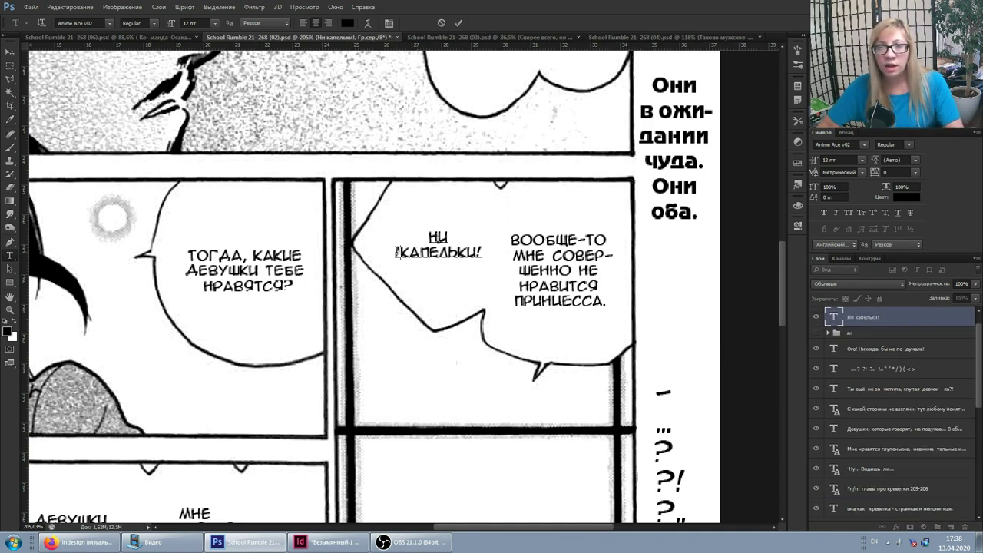
click(906, 197)
text(ffffff)
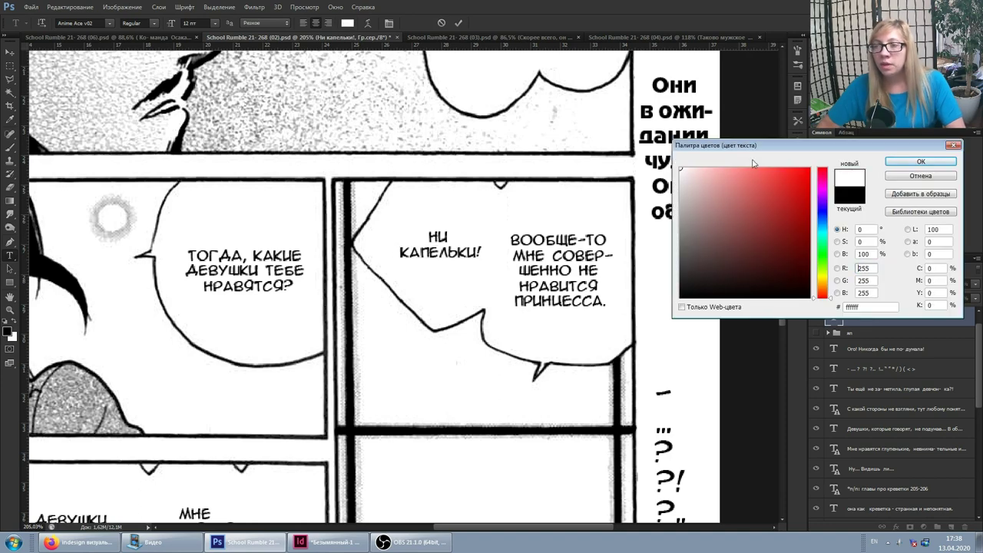
click(911, 163)
click(882, 324)
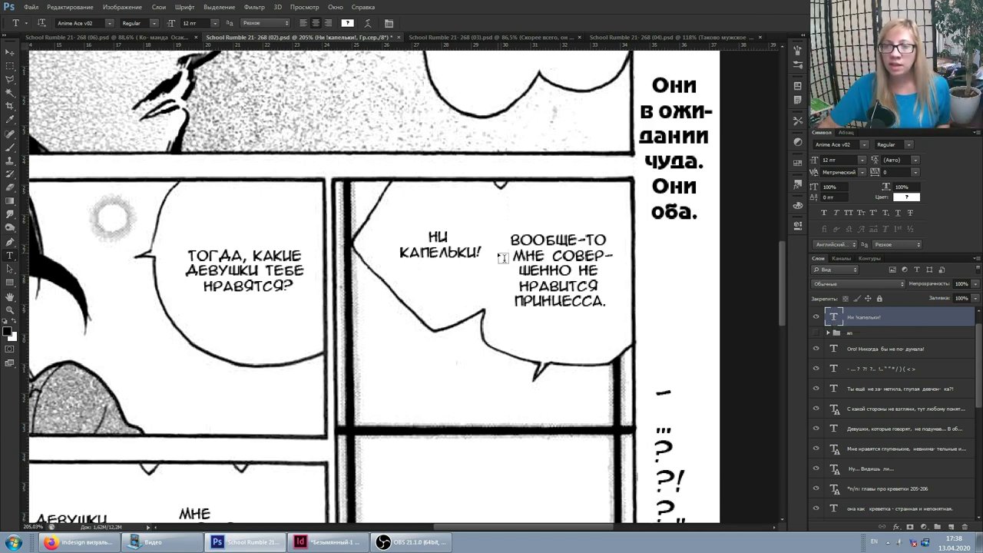
Step: Tweak the hyphenated СОВЕР- line end in the ВООБЩЕ-ТО bubble
click(506, 256)
click(611, 253)
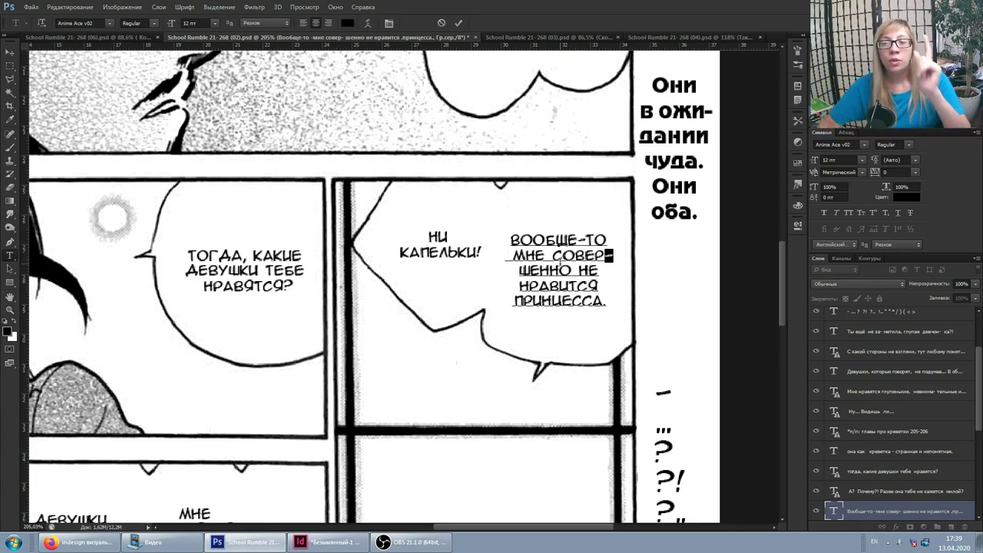
key(ctrl+a)
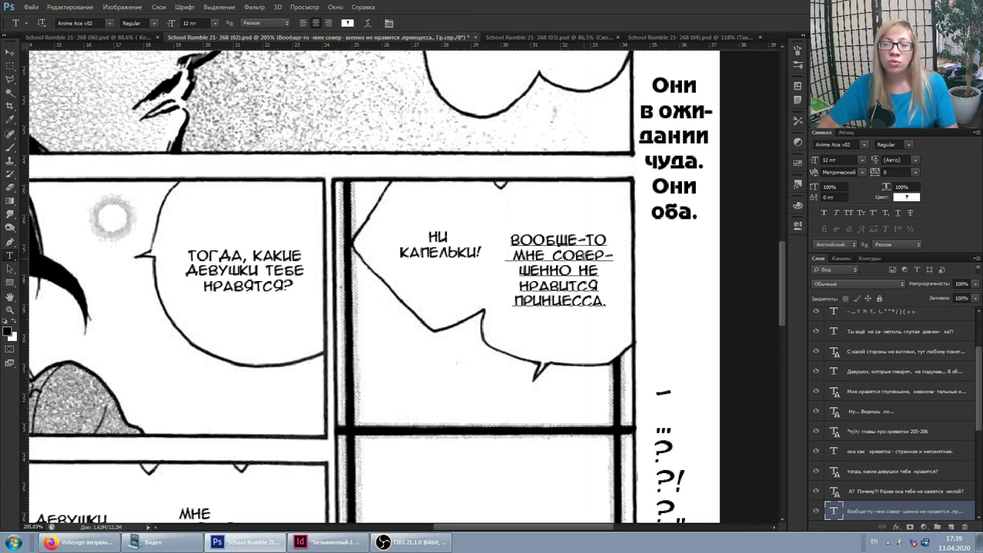
scroll(545, 208, up, 2)
Step: Drag the ВООБЩЕ-ТО text into the upper-left panel below У МЕНЯ СОВСЕМ
scroll(549, 215, up, 2)
scroll(571, 232, up, 1)
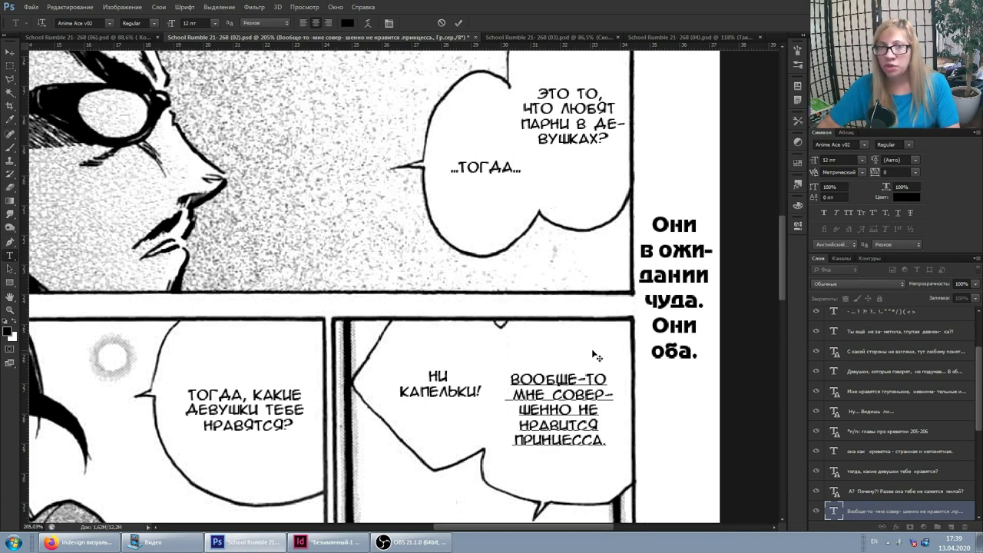
scroll(593, 355, down, 2)
scroll(593, 356, down, 1)
scroll(593, 358, down, 1)
scroll(648, 358, down, 1)
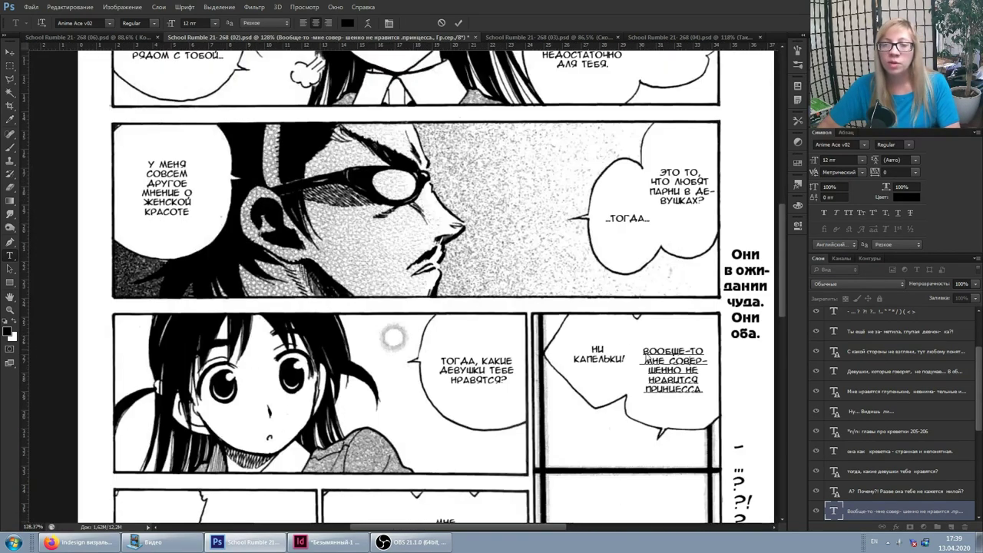
drag(648, 358, 314, 266)
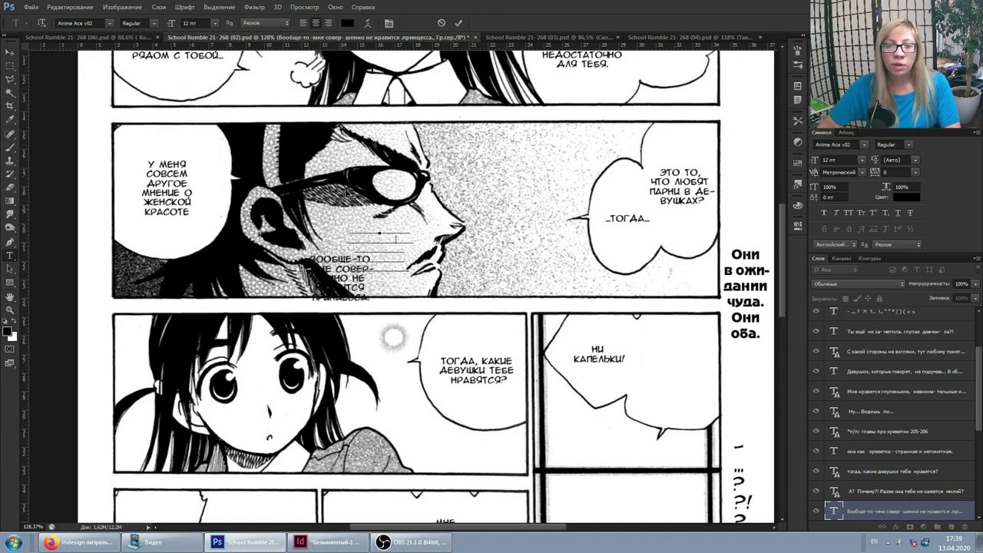
drag(347, 192, 282, 210)
scroll(288, 259, up, 3)
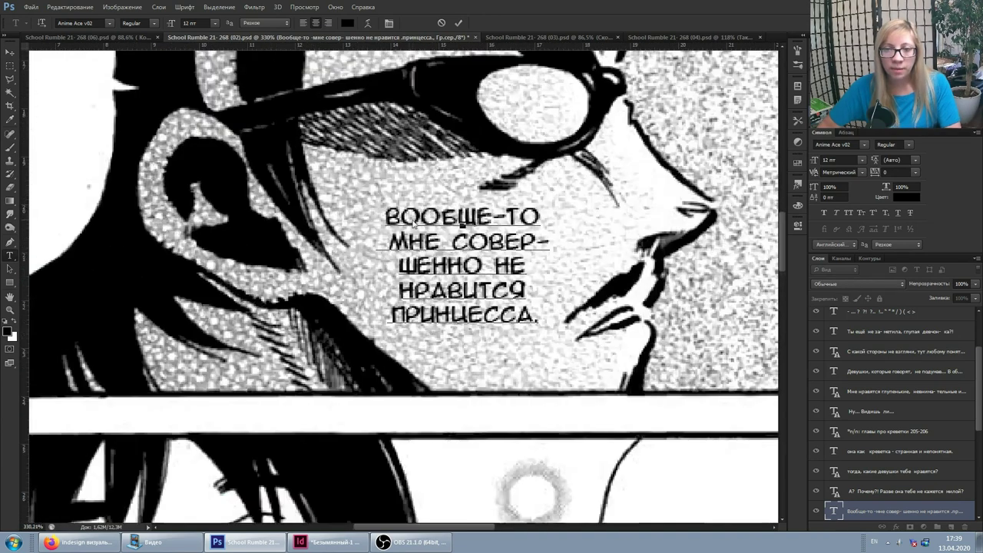
scroll(393, 212, down, 3)
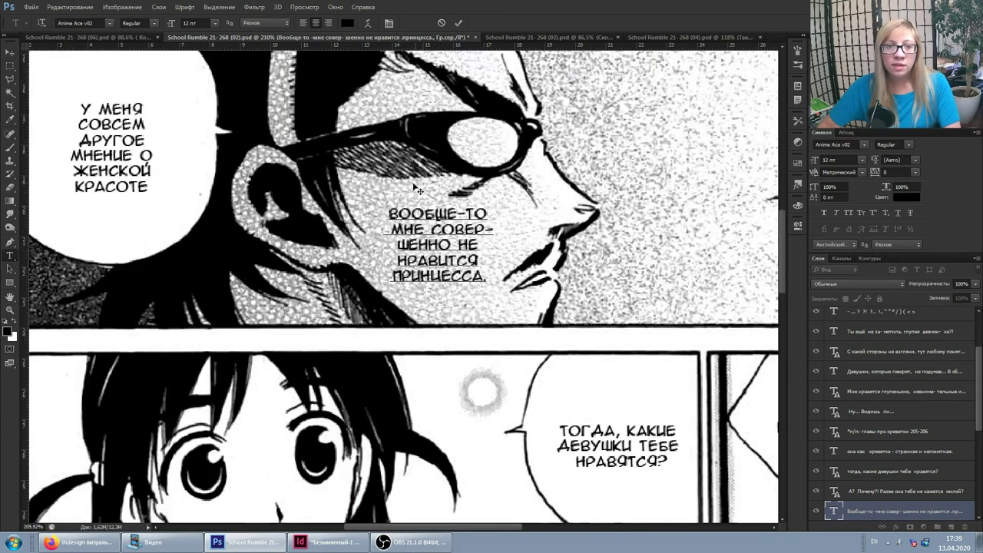
drag(414, 192, 140, 227)
scroll(140, 227, left, 3)
mouse_move(230, 245)
mouse_down()
mouse_move(199, 226)
mouse_move(136, 272)
mouse_up()
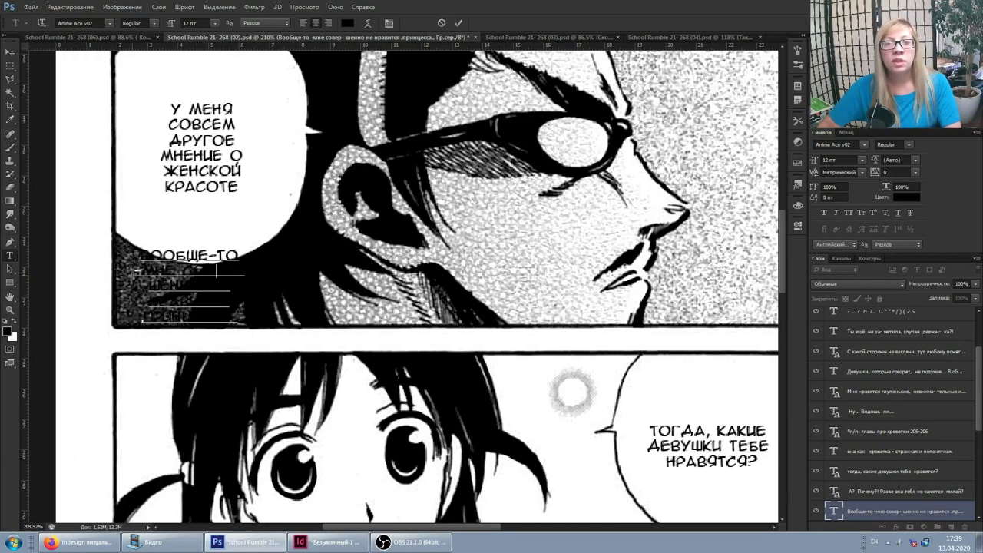
Step: Fine-tune the text block's position on the dark area and open its Layer Style
drag(139, 270, 195, 269)
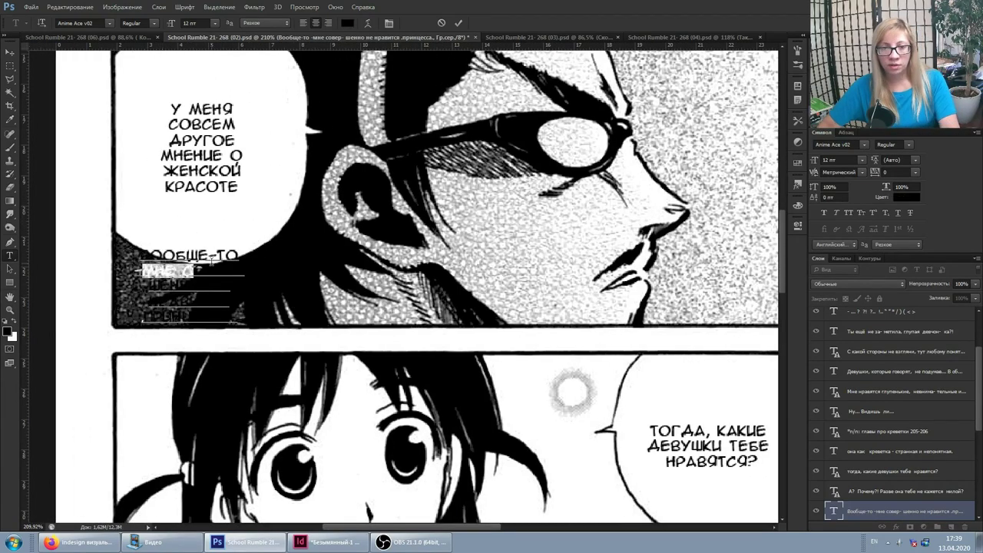
double_click(155, 271)
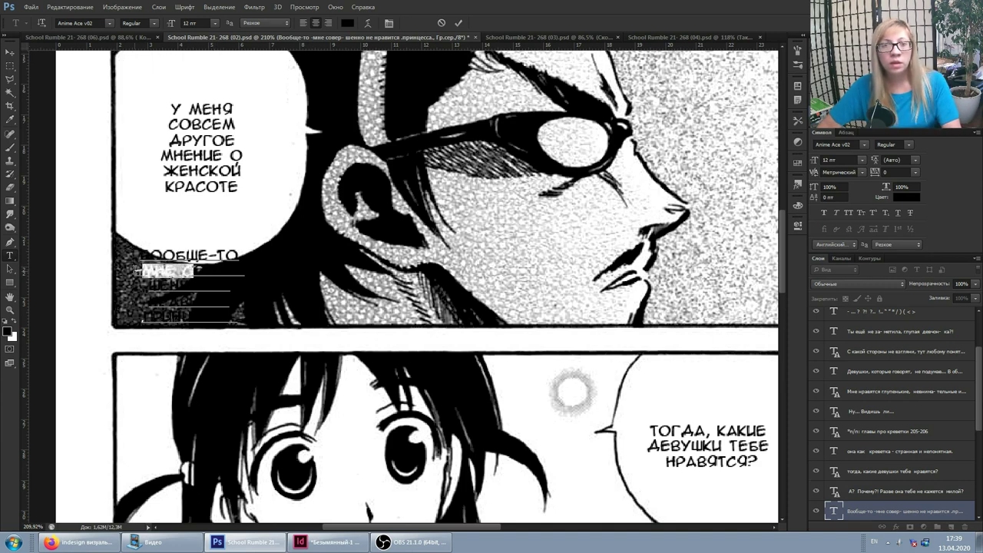
click(138, 270)
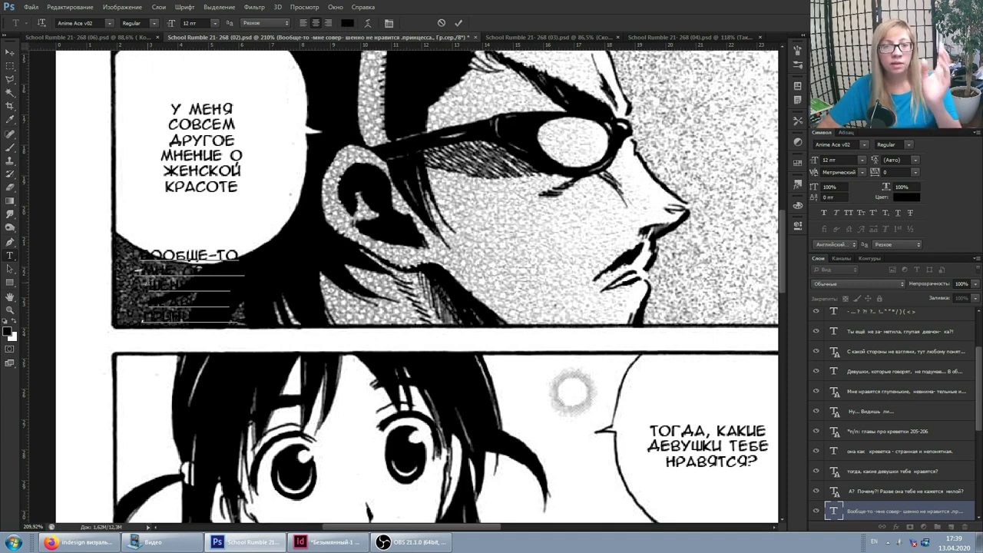
drag(190, 236, 186, 229)
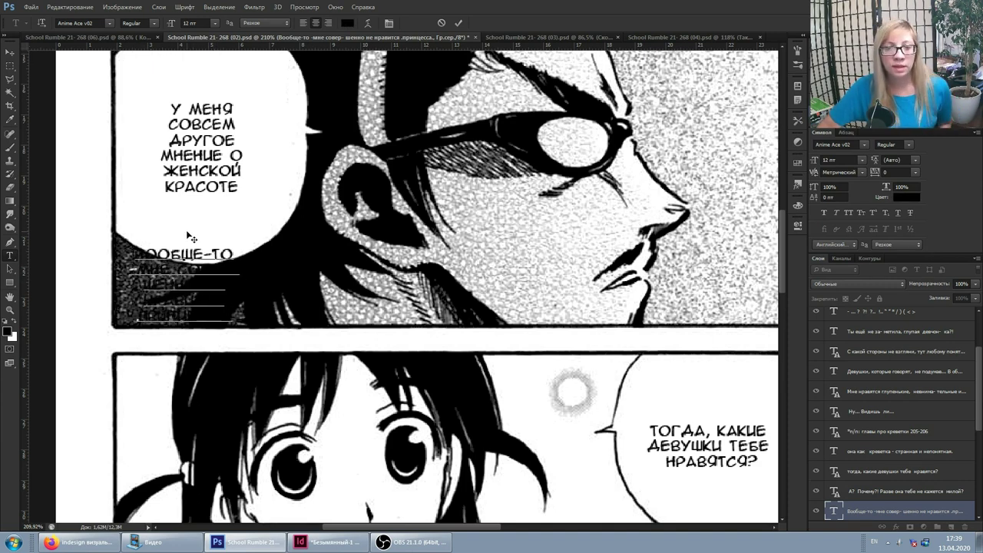
double_click(959, 510)
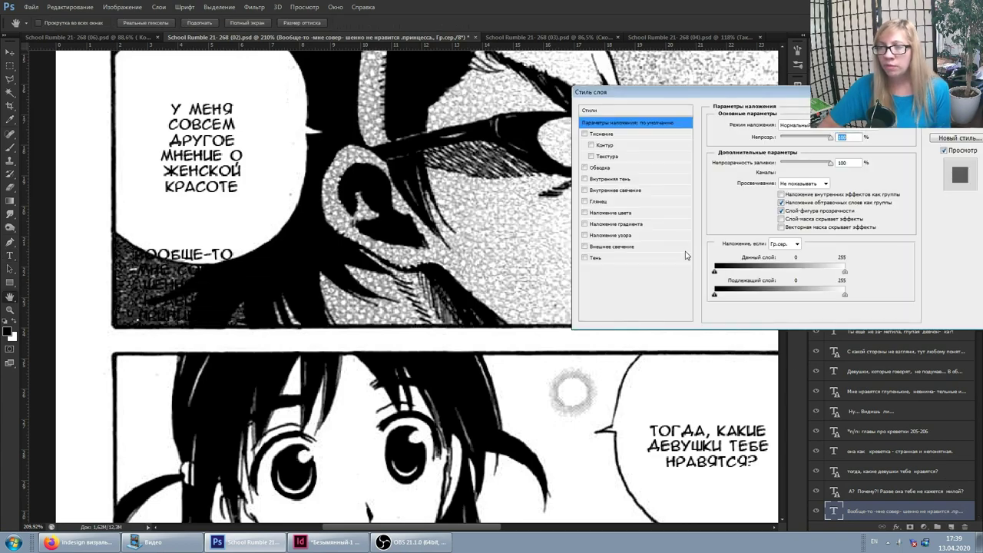
Step: Add a mid-grey #848484 stroke layer style to the ВООБЩЕ-ТО text
click(599, 168)
click(734, 192)
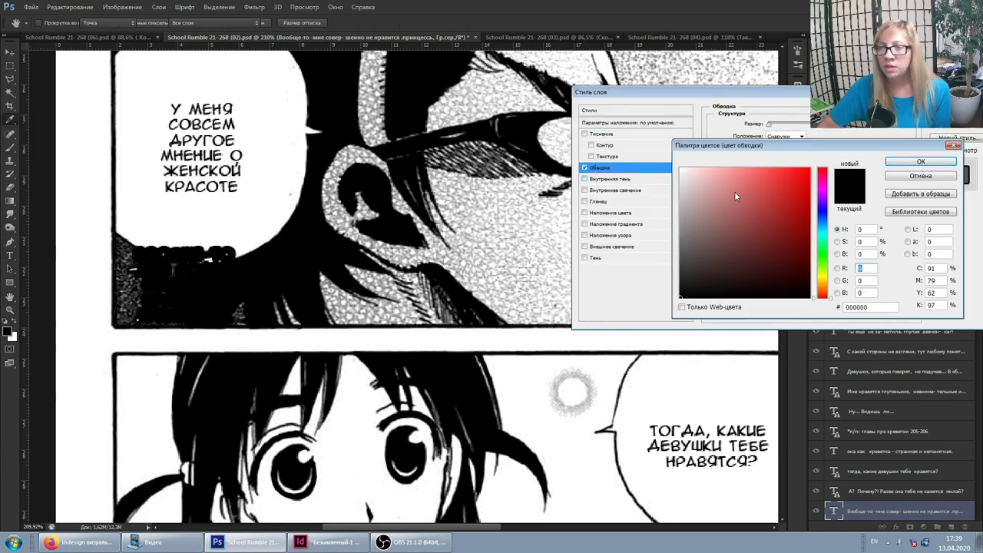
click(680, 230)
click(891, 162)
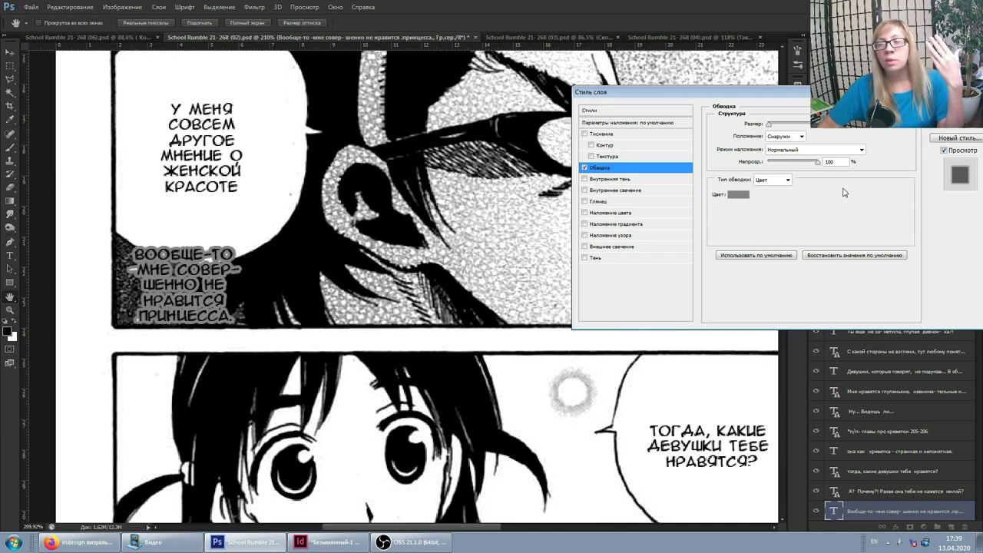
key(Return)
Step: Move the ВООБЩЕ-ТО text back into the empty right-panel bubble and commit it
click(220, 250)
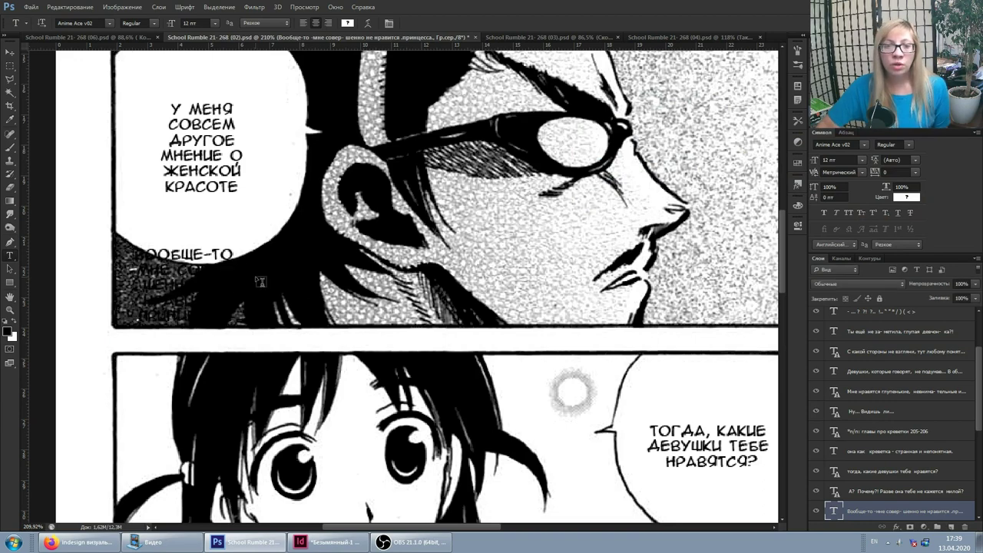
scroll(484, 278, down, 2)
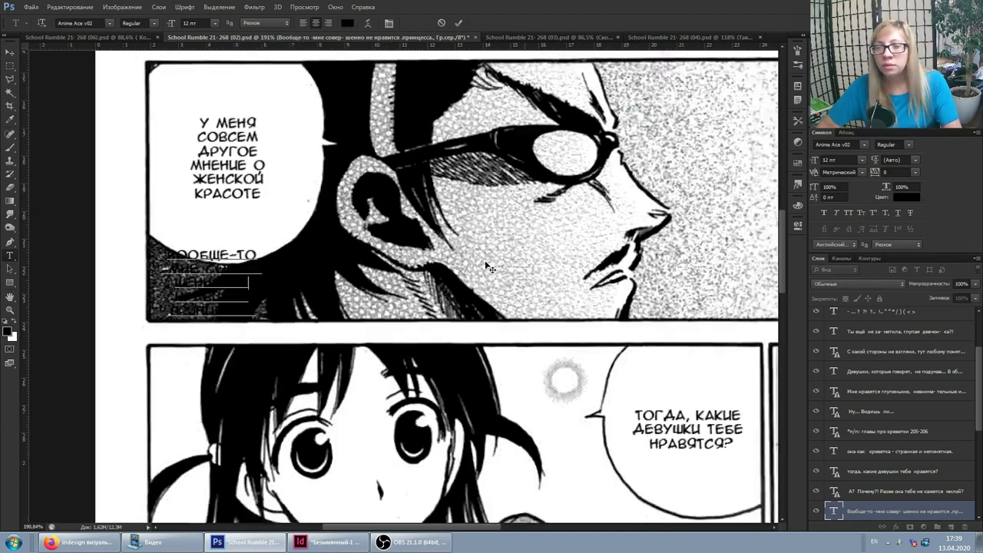
scroll(484, 278, down, 3)
scroll(378, 266, right, 2)
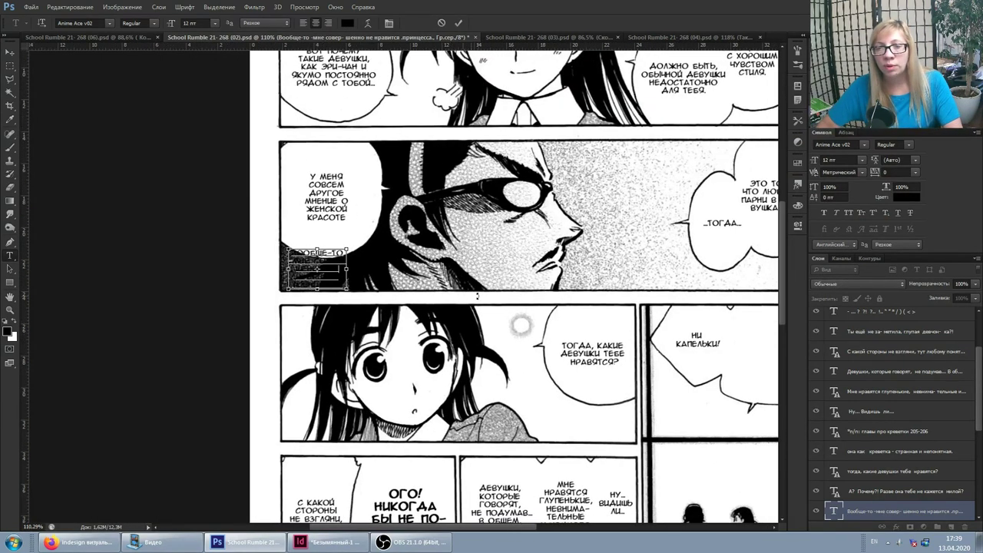
scroll(323, 223, right, 2)
scroll(252, 169, right, 1)
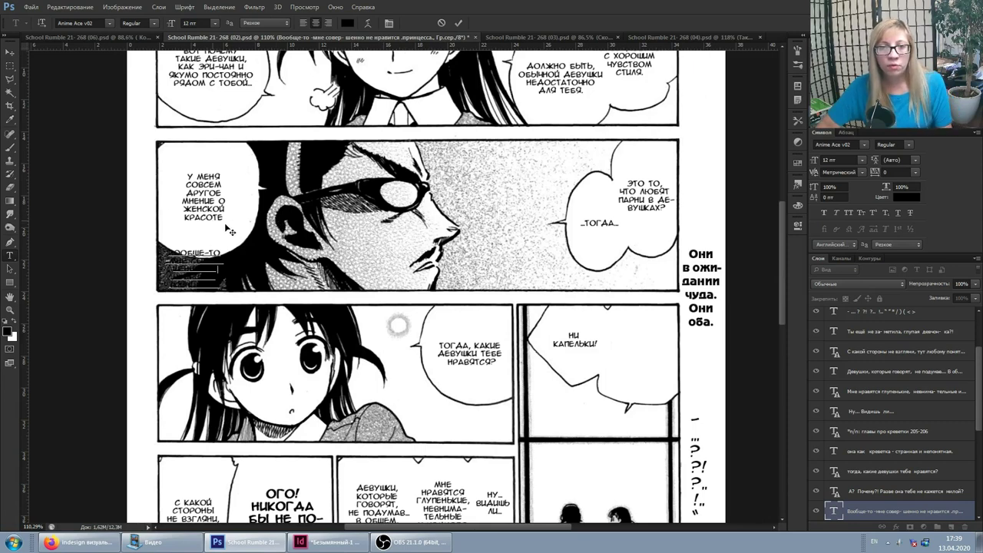
drag(230, 231, 661, 313)
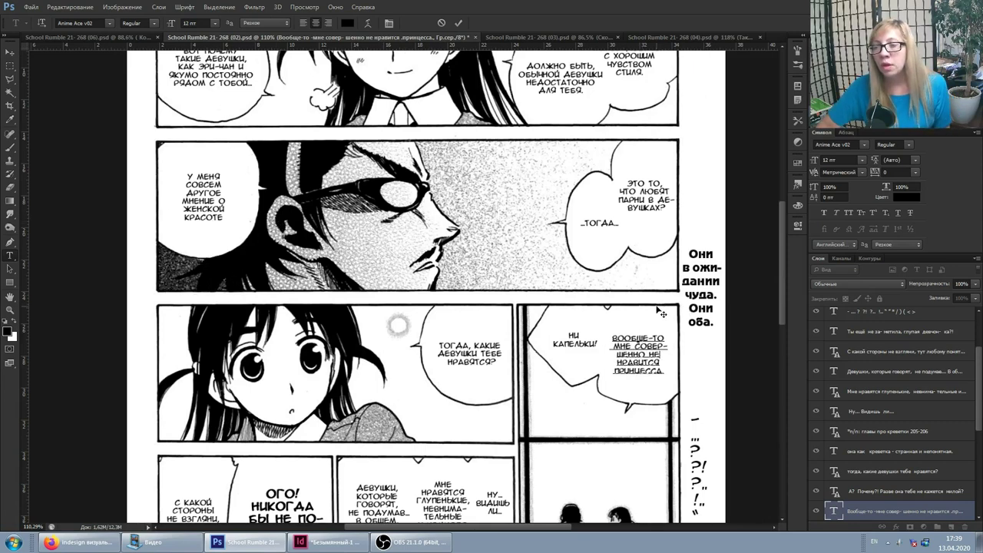
key(Right)
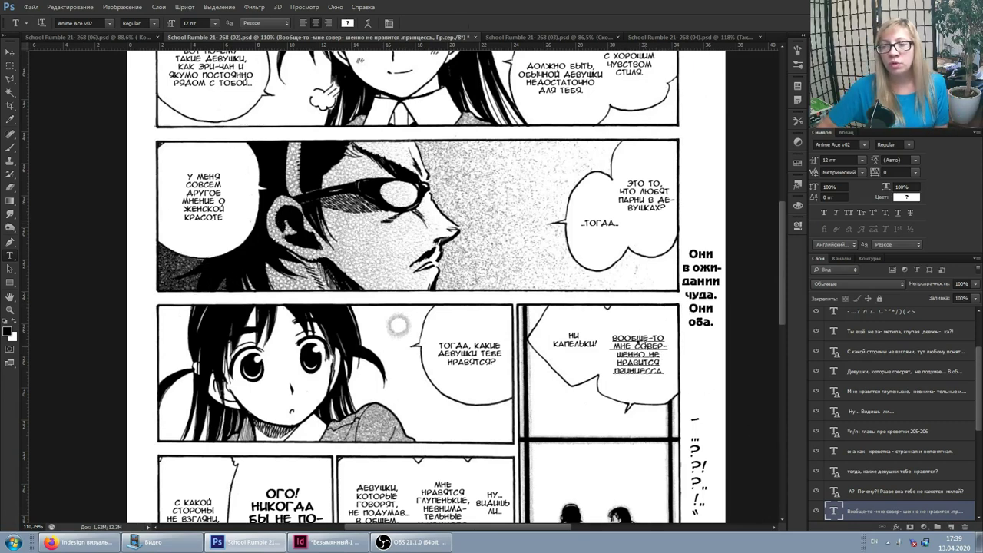
click(664, 326)
drag(663, 326, 666, 329)
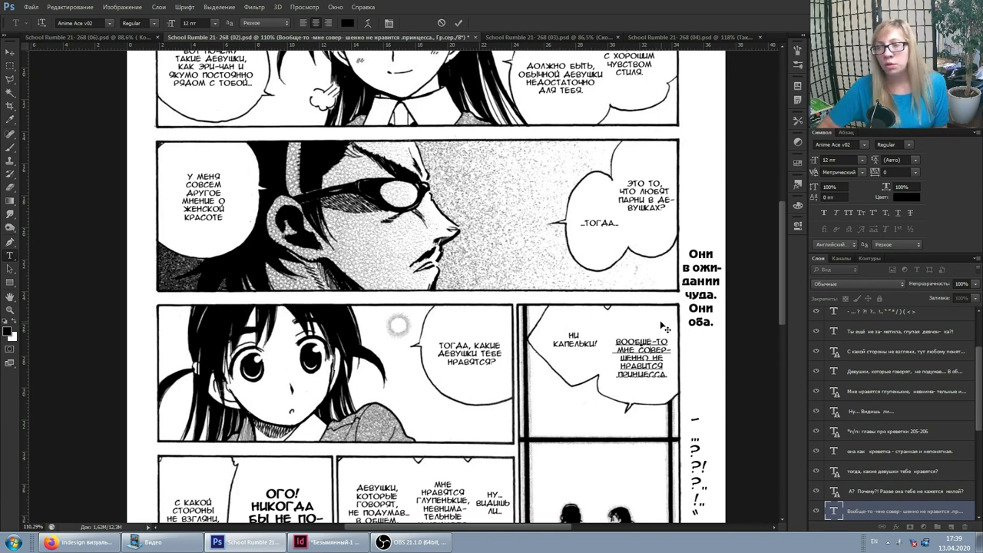
click(884, 511)
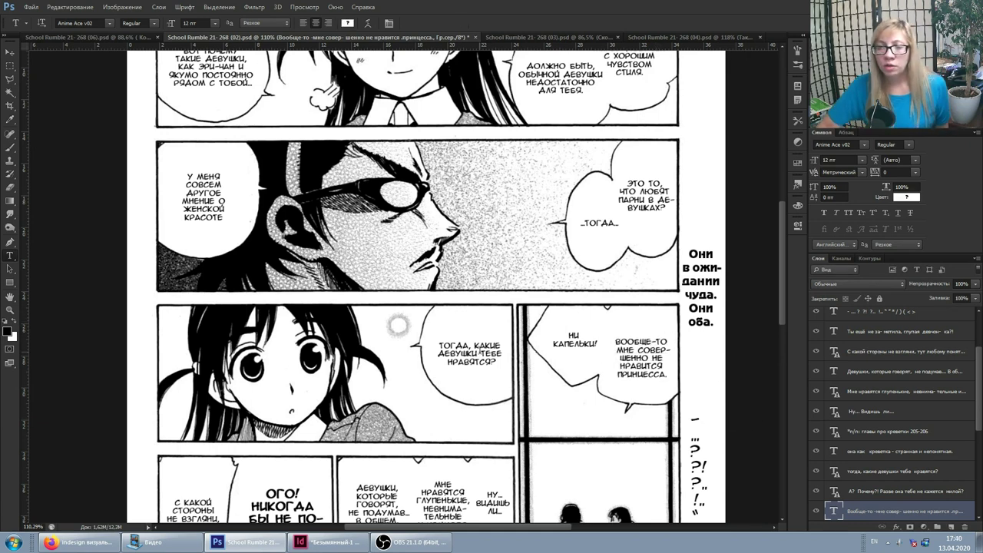
Step: Update the ТОГДА, КАКИЕ ДЕВУШКИ ТЕБЕ НРАВЯТСЯ? text layer, then bring InDesign and OBS Studio forward
click(468, 352)
click(445, 219)
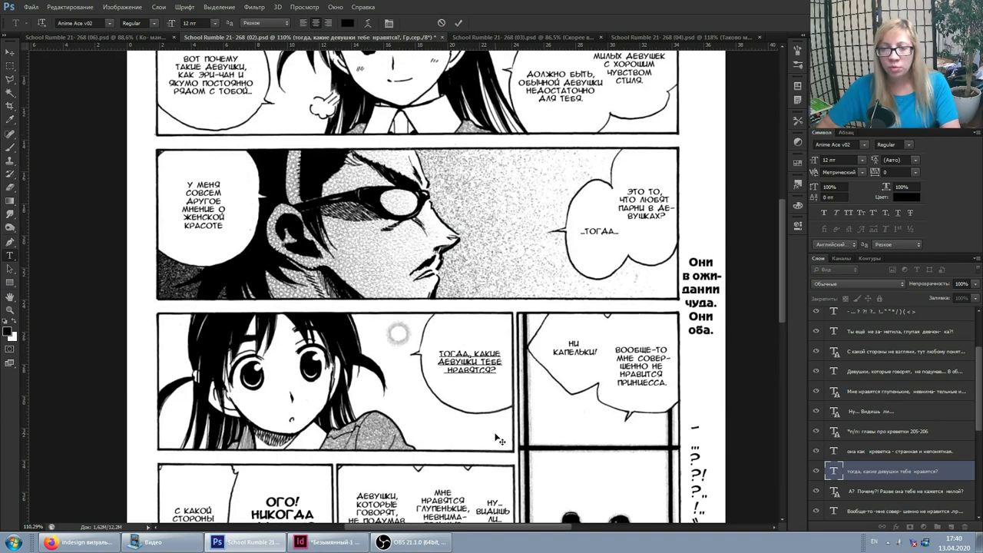
scroll(445, 219, down, 2)
scroll(719, 184, down, 2)
scroll(718, 184, down, 3)
scroll(719, 185, down, 1)
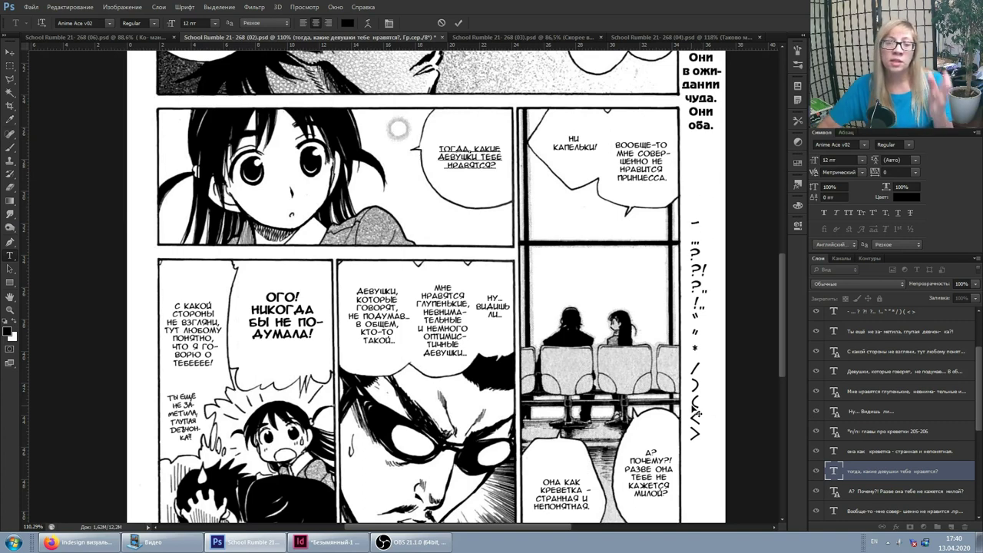
key(ctrl+Return)
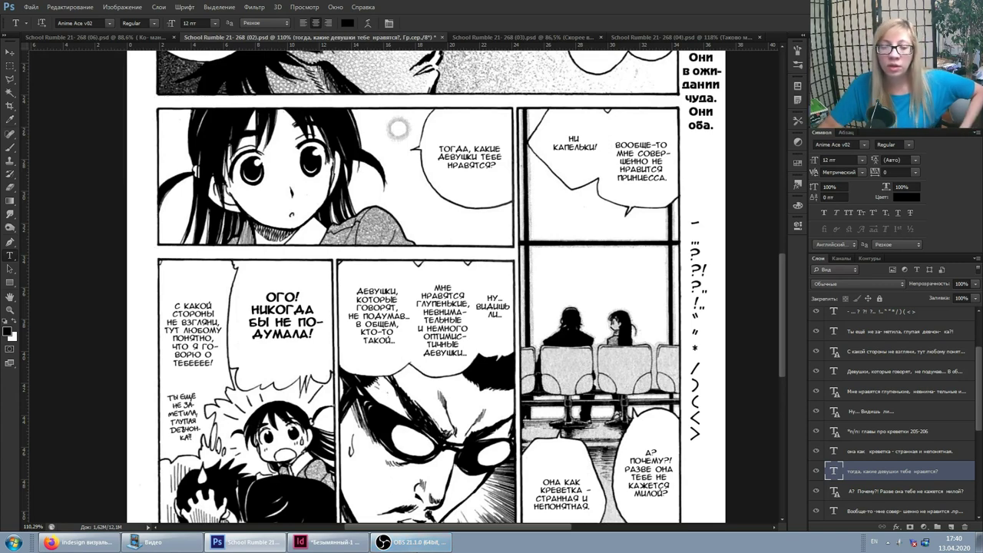
click(349, 545)
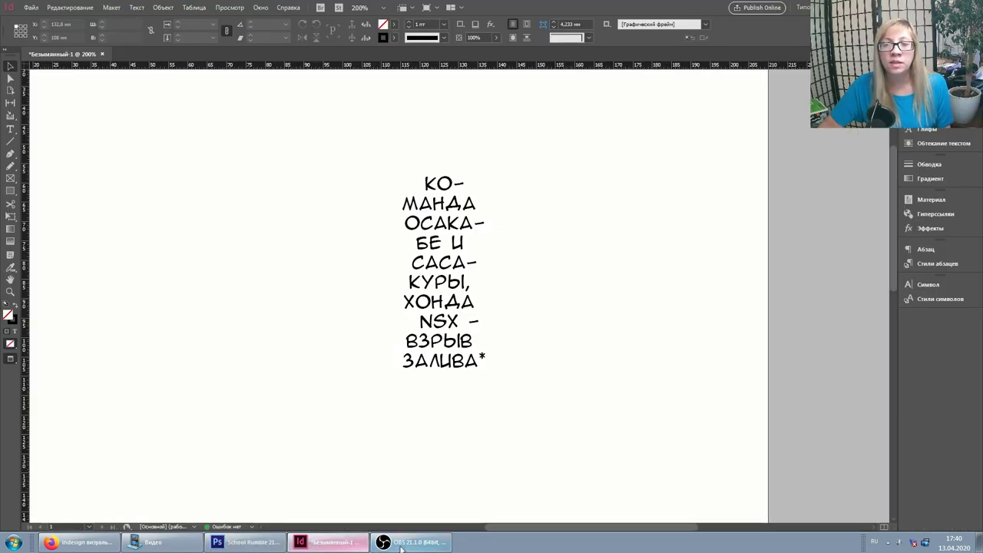
click(411, 542)
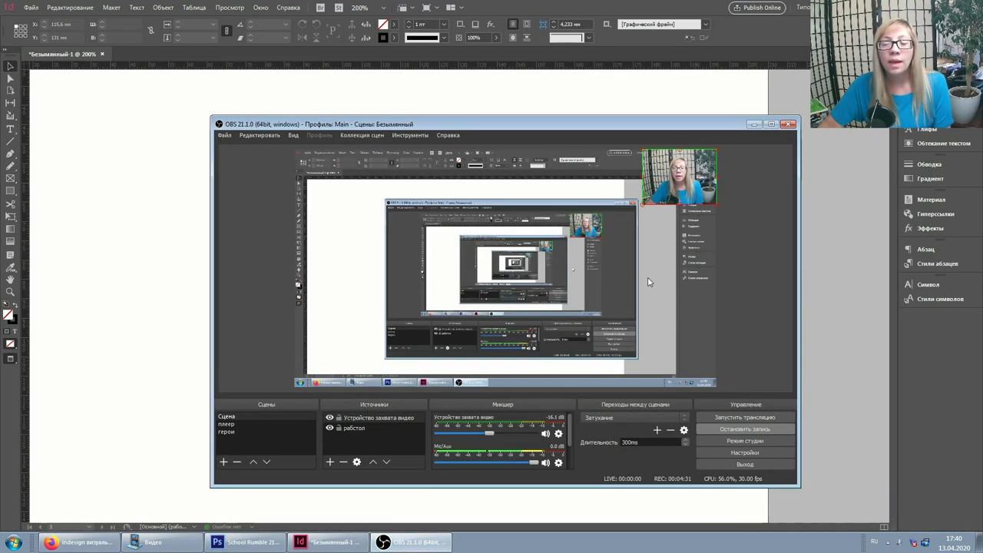